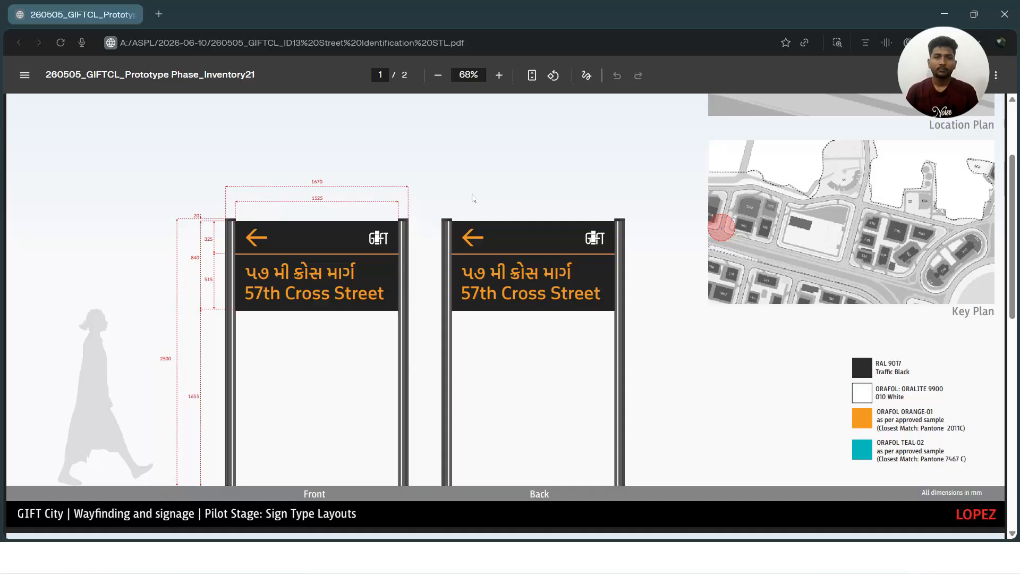
Switch to ETABS and measure the length of the top beam between the two columns in Elevation View - 1
key("alt+Tab")
key("alt+Tab")
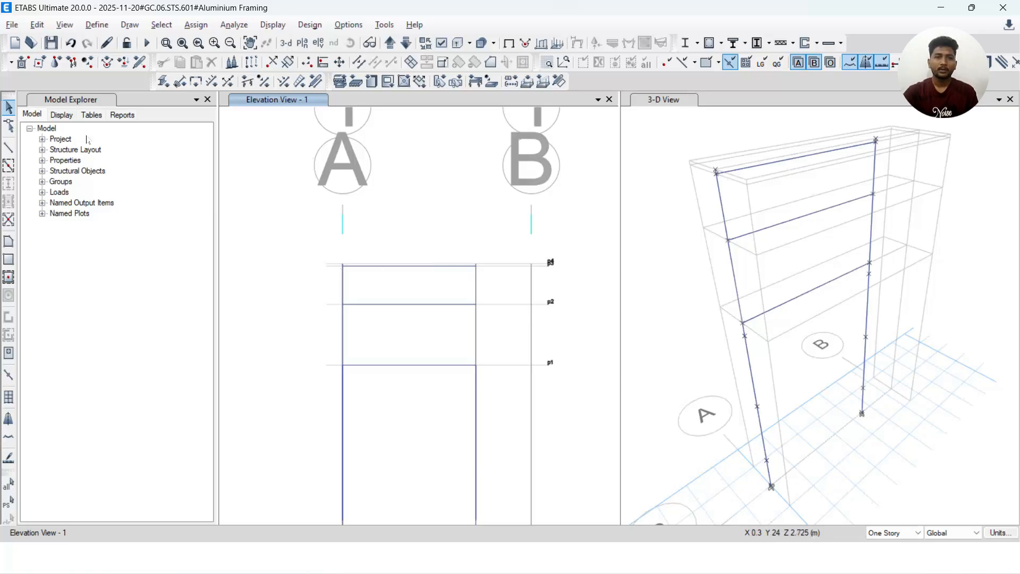
left_click(62, 28)
mouse_move(106, 269)
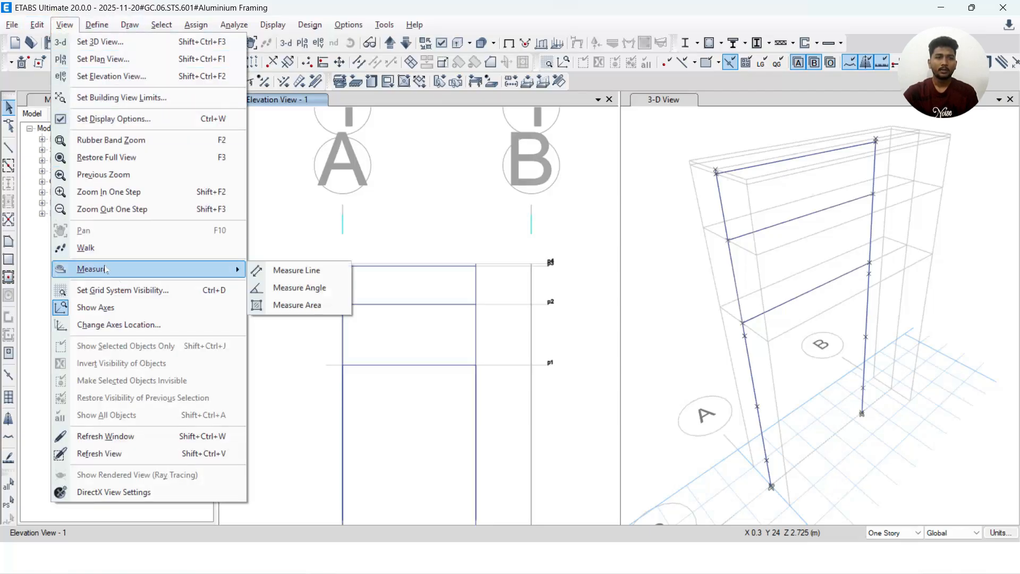
left_click(282, 270)
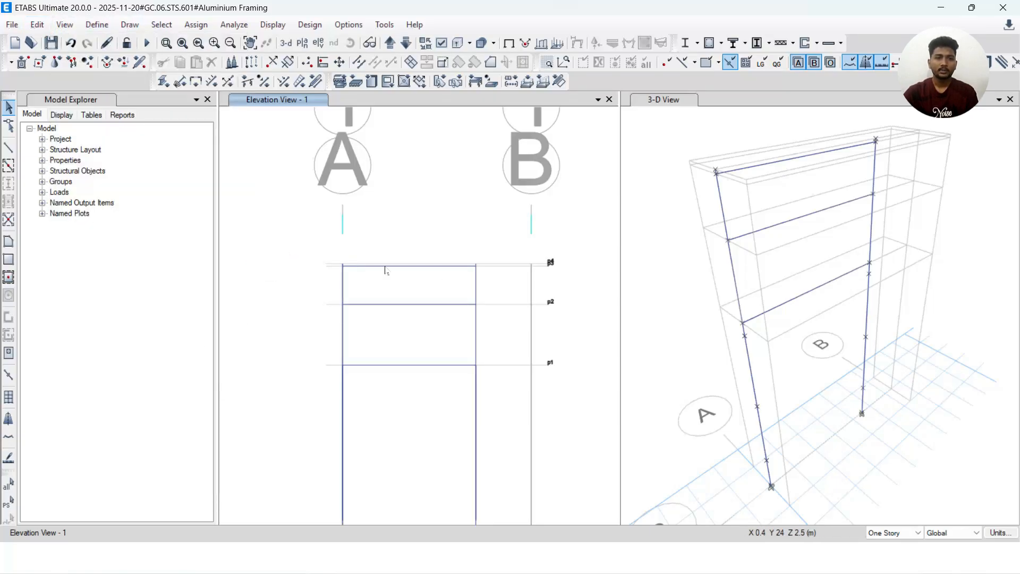
scroll(386, 258, "up", 3)
left_click(302, 281)
left_click(562, 282)
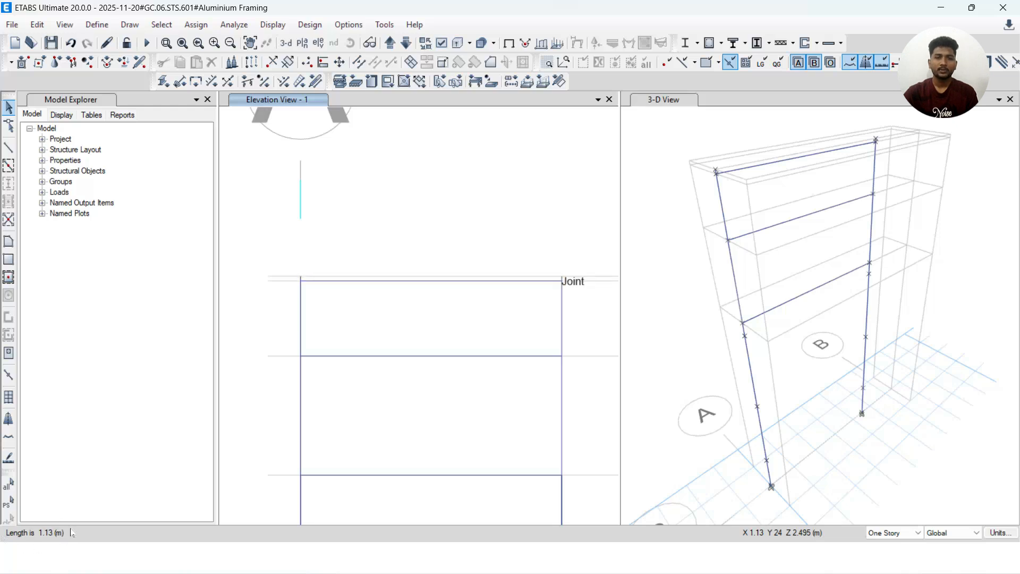
Measure the distance between grid lines A and B along story level p3 in the elevation
scroll(399, 367, "down", 3)
scroll(513, 346, "up", 3)
scroll(513, 346, "down", 3)
left_click(56, 28)
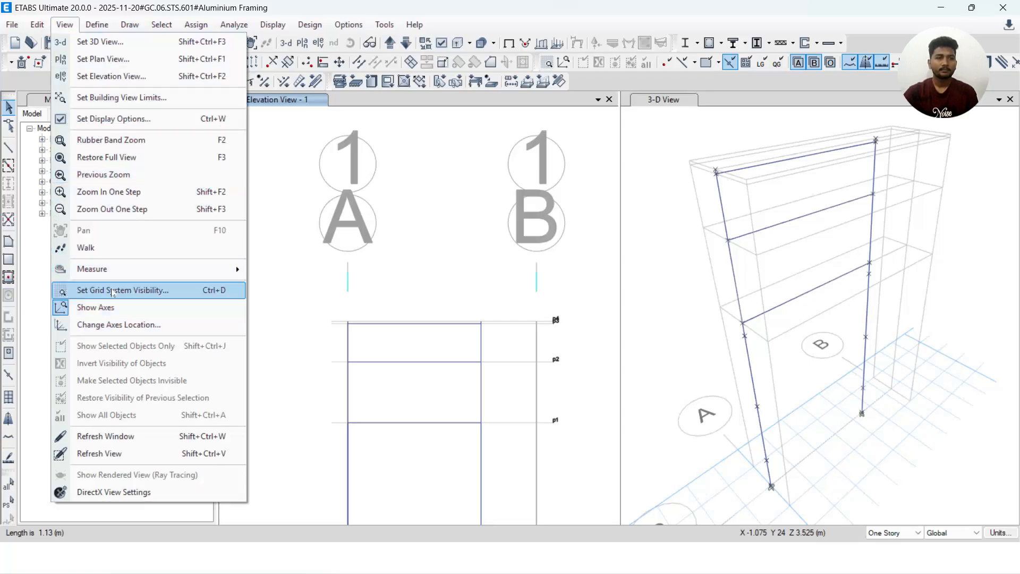
mouse_move(248, 274)
left_click(296, 270)
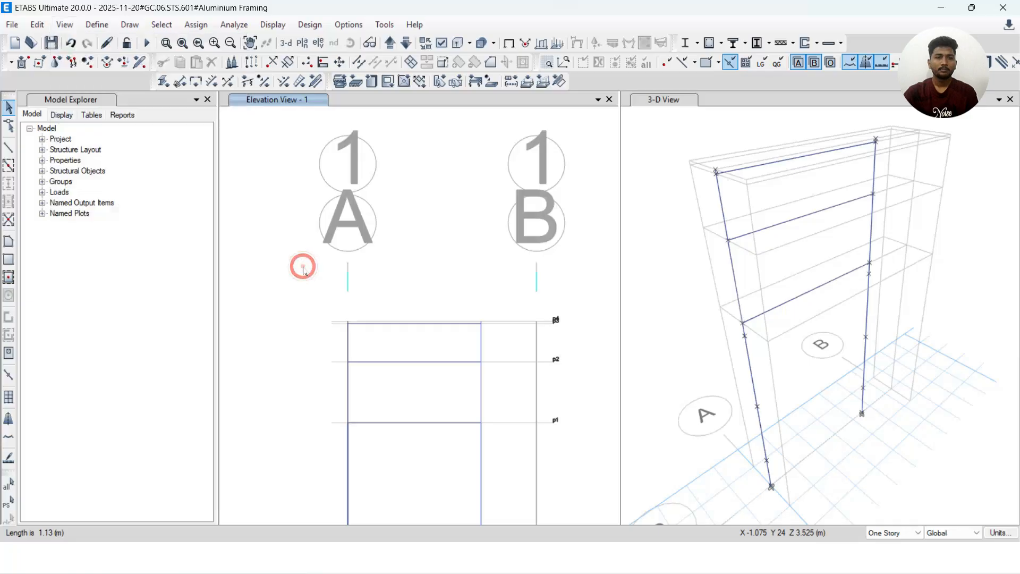
scroll(358, 333, "up", 2)
left_click(340, 318)
middle_click_drag(521, 353, 272, 360)
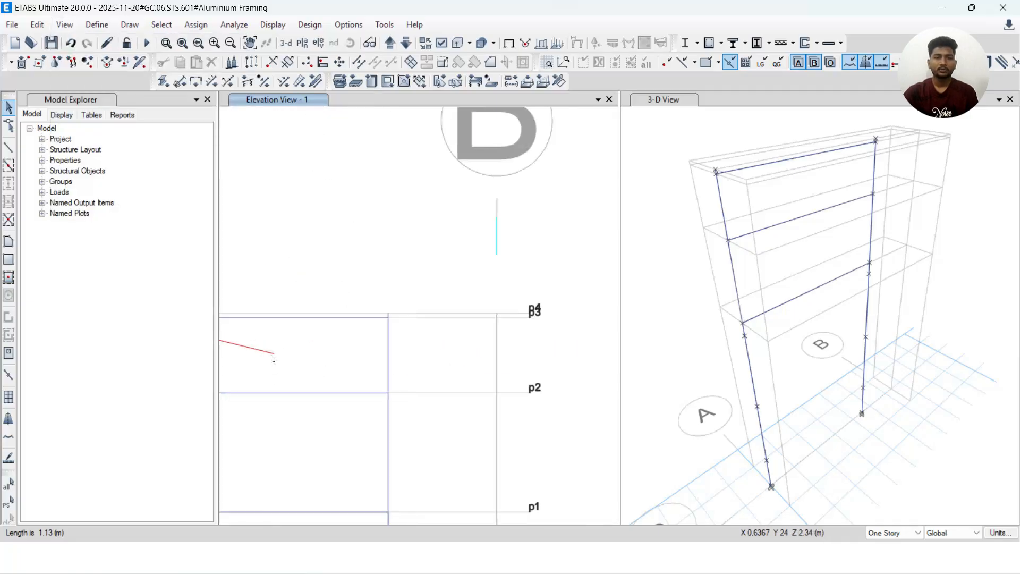
left_click(496, 319)
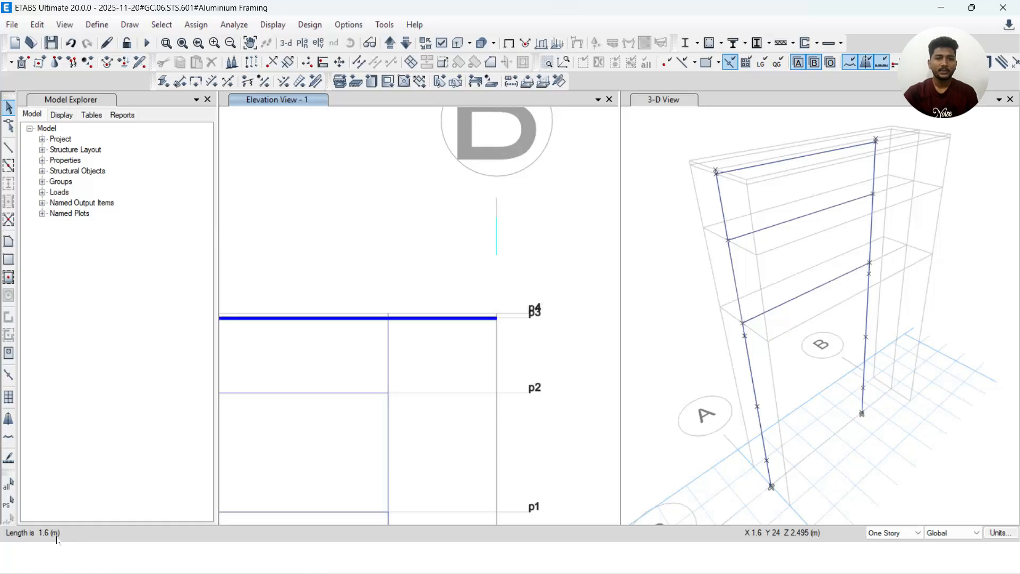
scroll(396, 391, "down", 4)
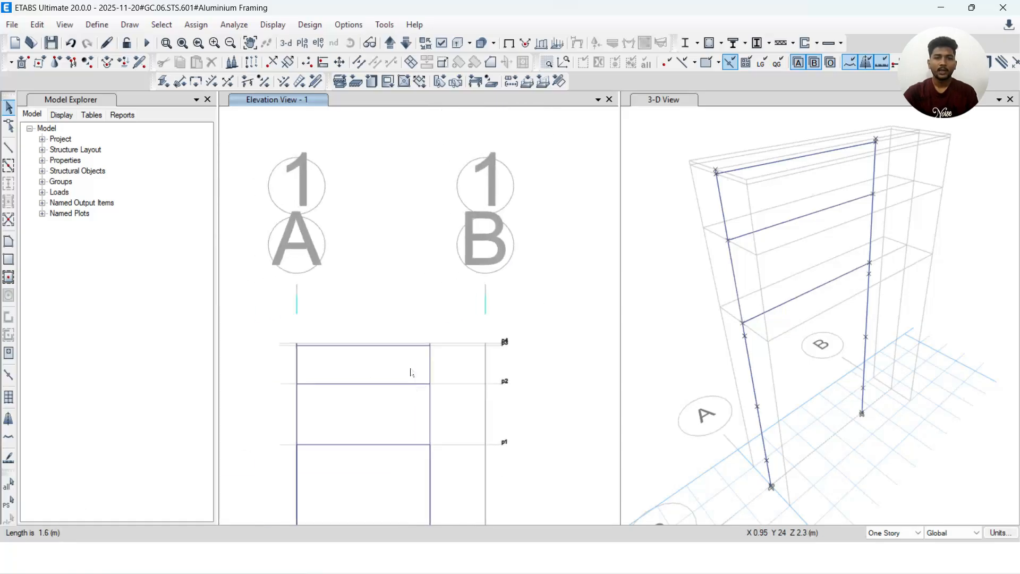
Inspect the loads and assignments of the top beam at story p3
scroll(411, 370, "up", 1)
scroll(411, 371, "down", 1)
middle_click_drag(411, 371, 447, 236)
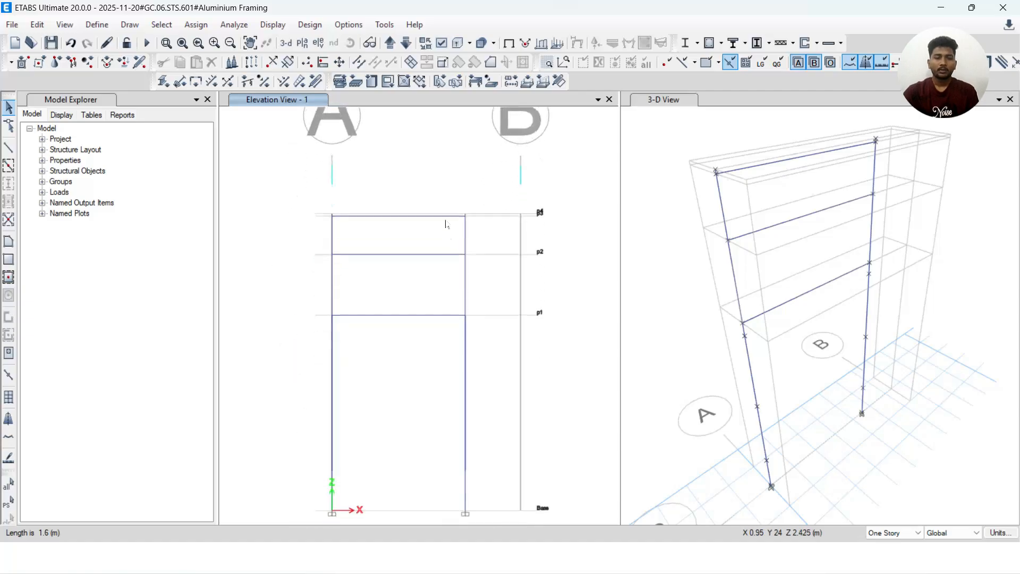
scroll(441, 215, "up", 3)
right_click(423, 229)
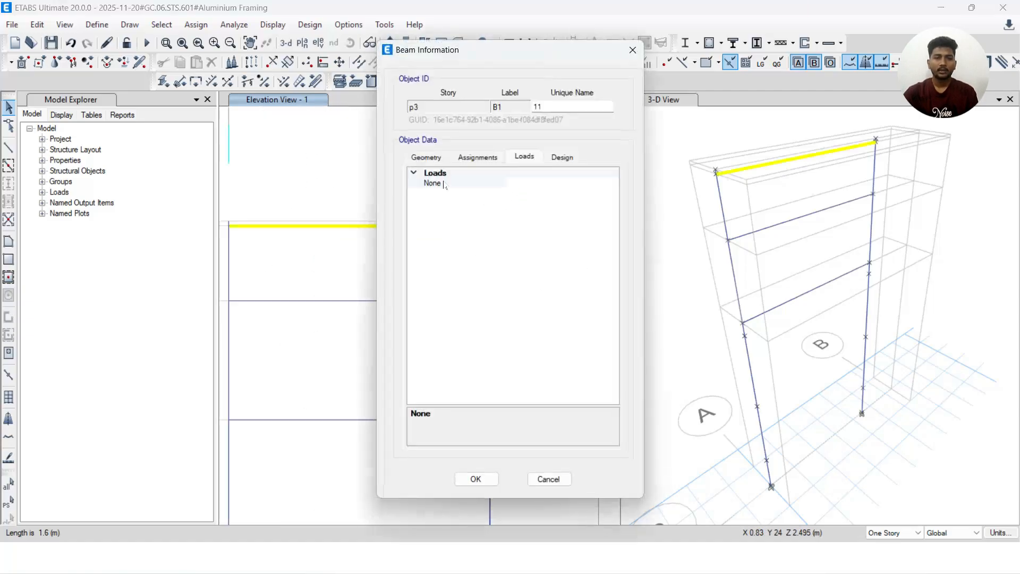
left_click(478, 158)
left_click(634, 56)
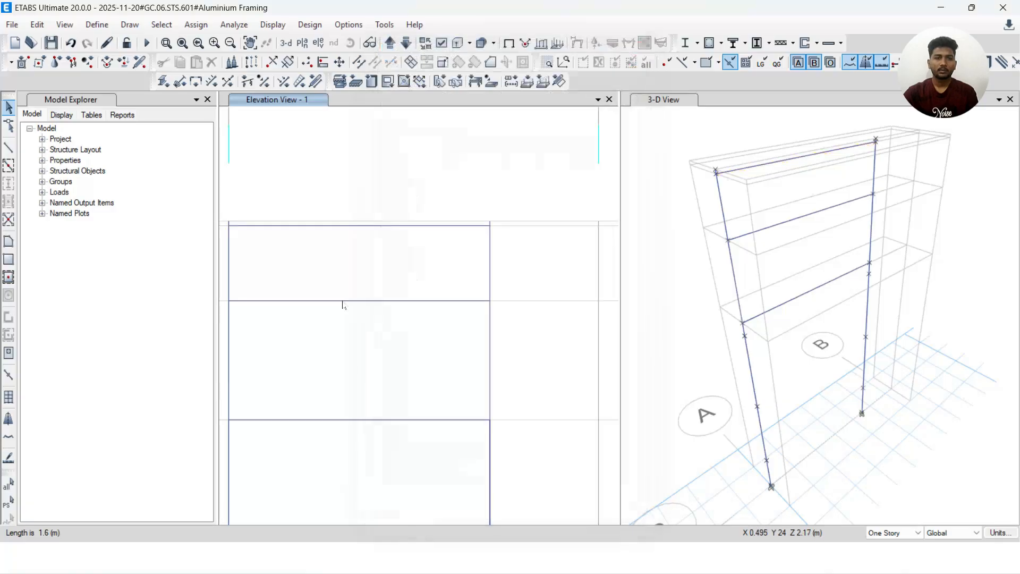
Inspect the section assignments and applied loads of the beam at story p2
right_click(343, 303)
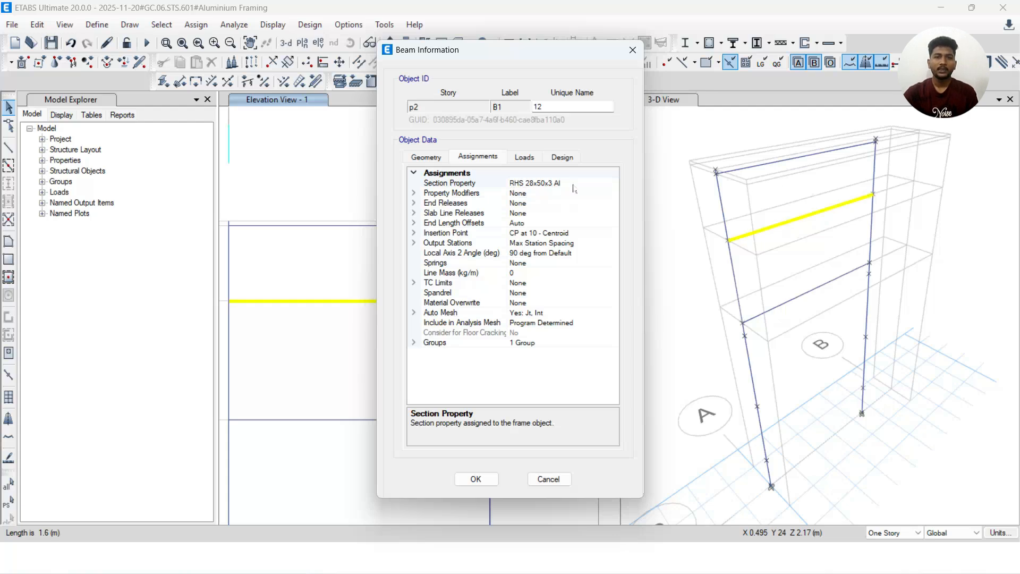
left_click(526, 159)
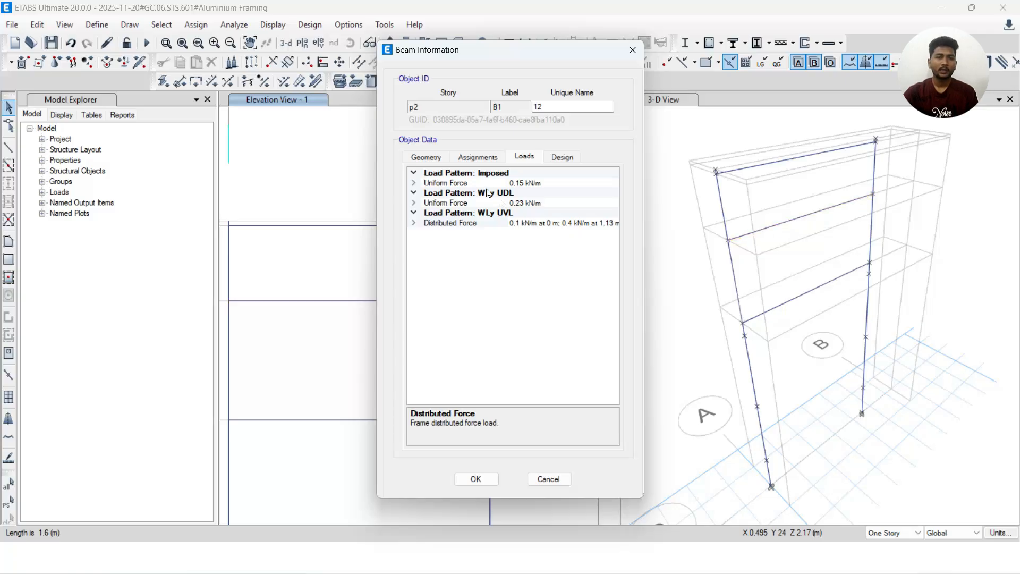
left_click(548, 478)
scroll(496, 372, "down", 3)
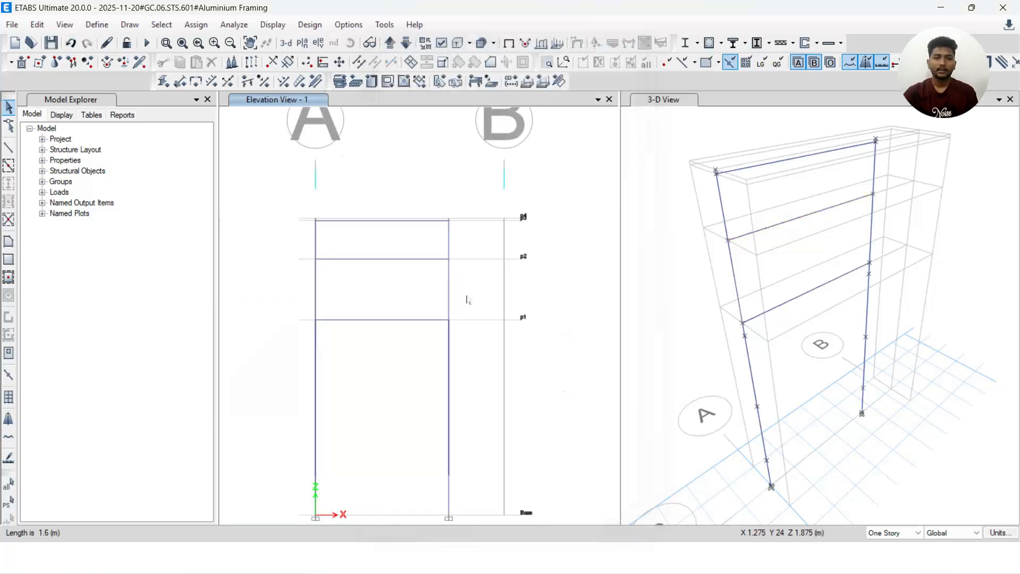
left_click(420, 257)
scroll(451, 267, "up", 3)
scroll(452, 267, "down", 5)
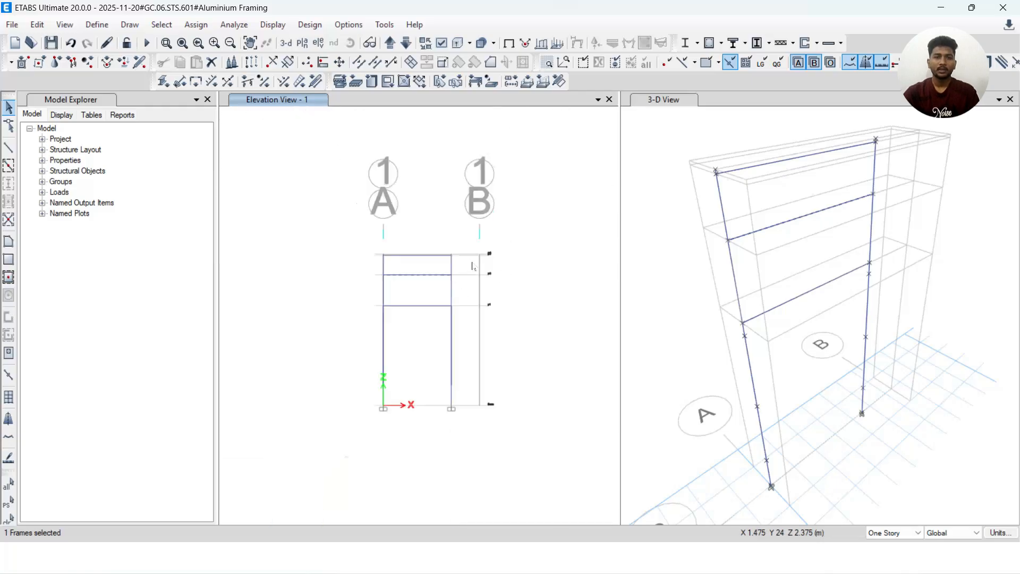
key("ctrl+q")
scroll(463, 244, "up", 3)
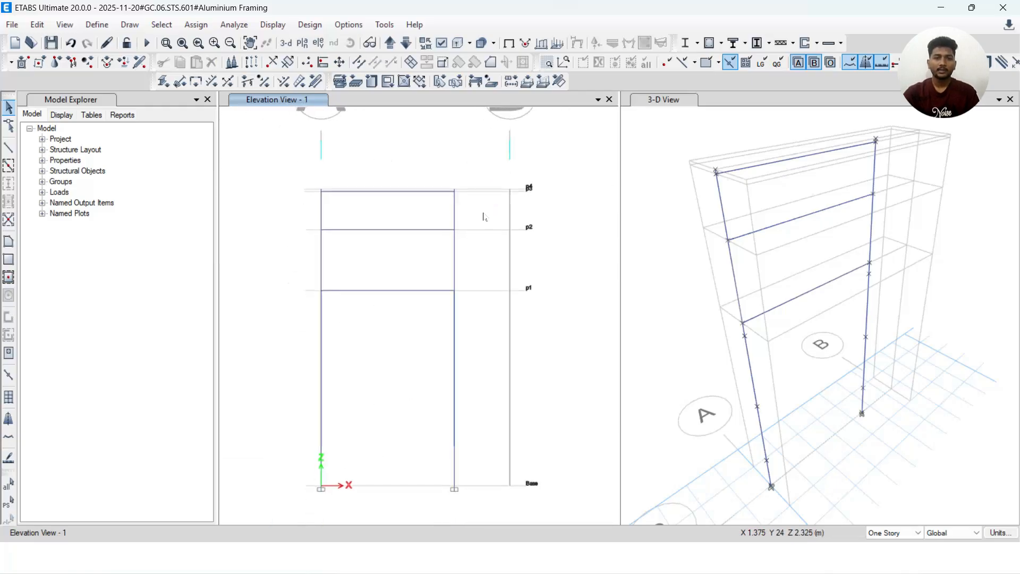
left_click(431, 229)
key("ctrl+q")
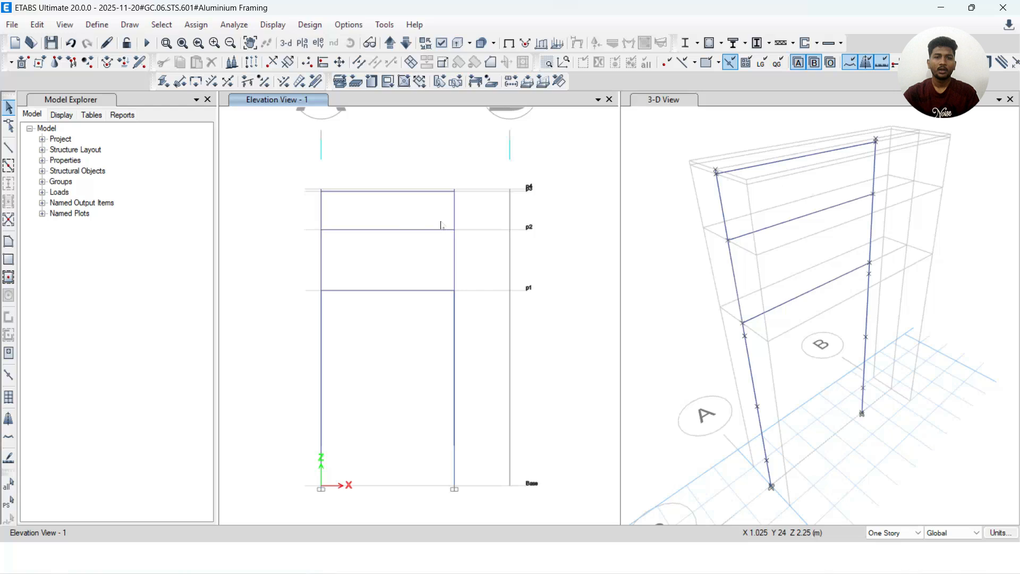
scroll(503, 212, "up", 3)
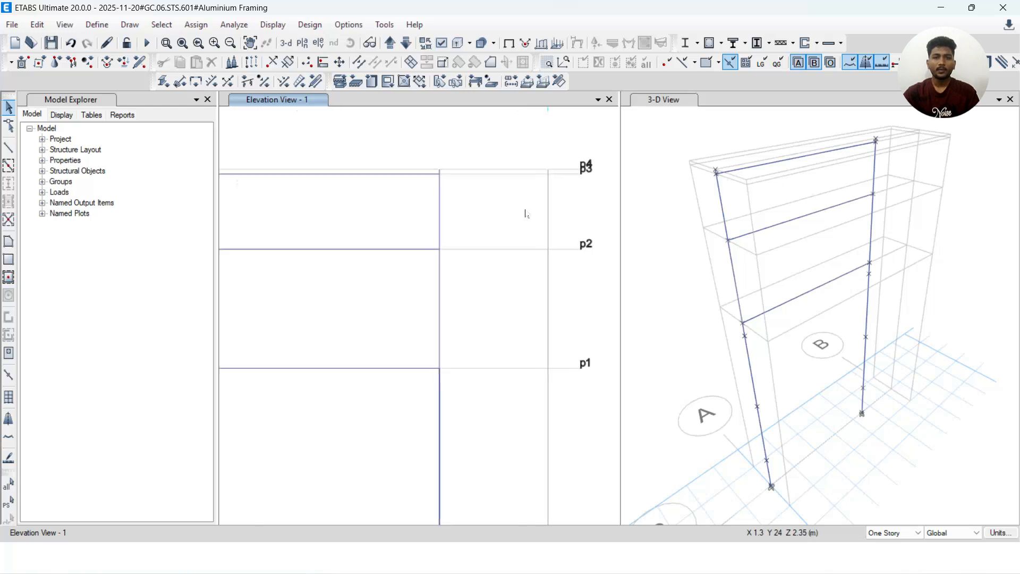
scroll(535, 211, "down", 3)
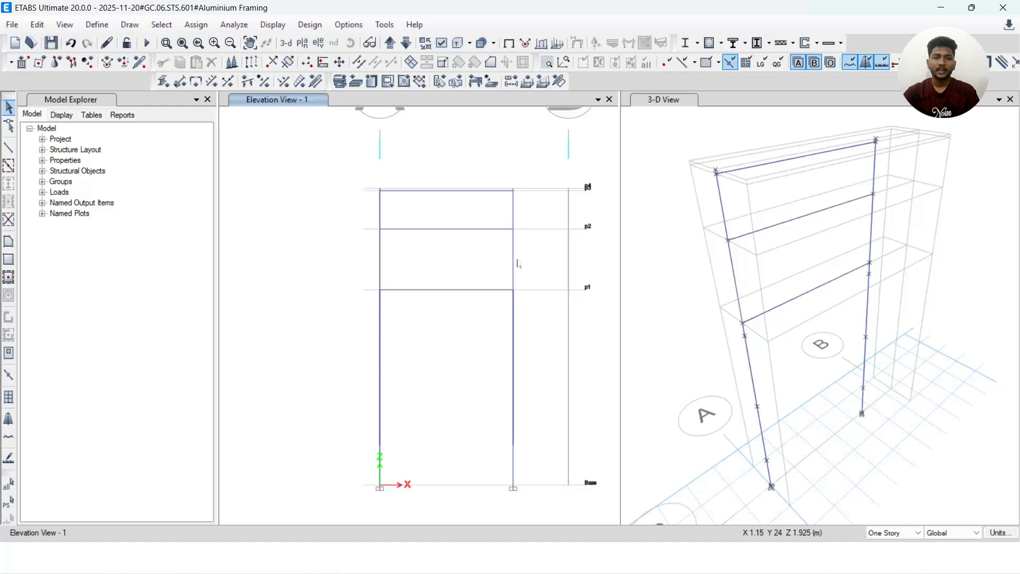
Check the loads and section property of the right-hand column segment between p1 and p2, and delete that segment
middle_click_drag(518, 263, 499, 259)
left_click(510, 235)
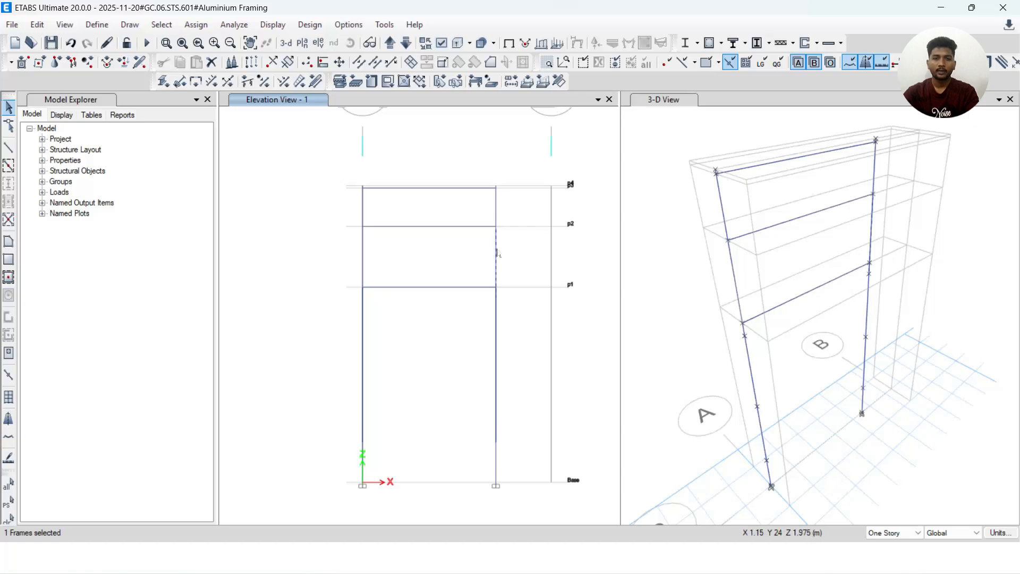
right_click(497, 254)
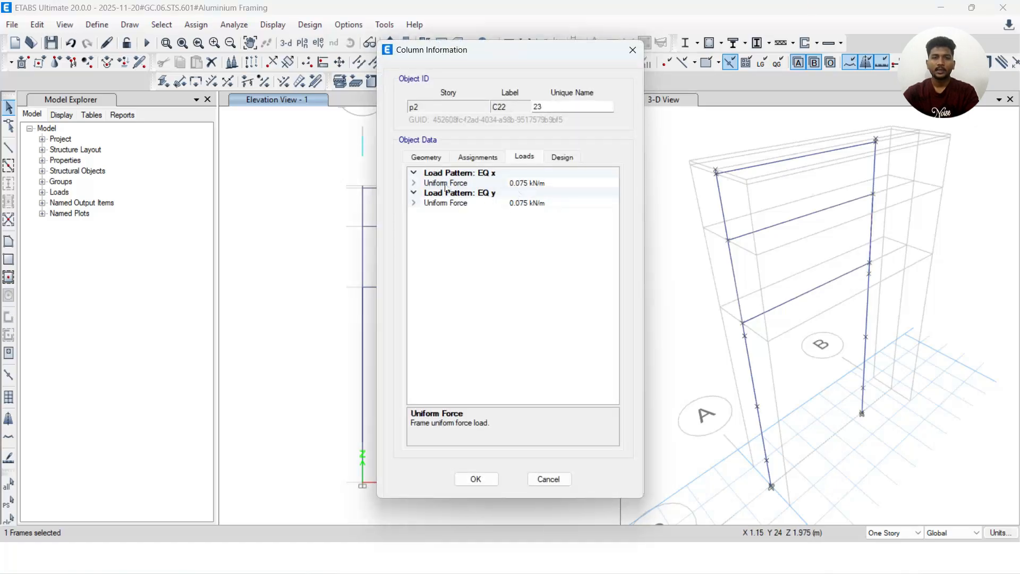
left_click(493, 157)
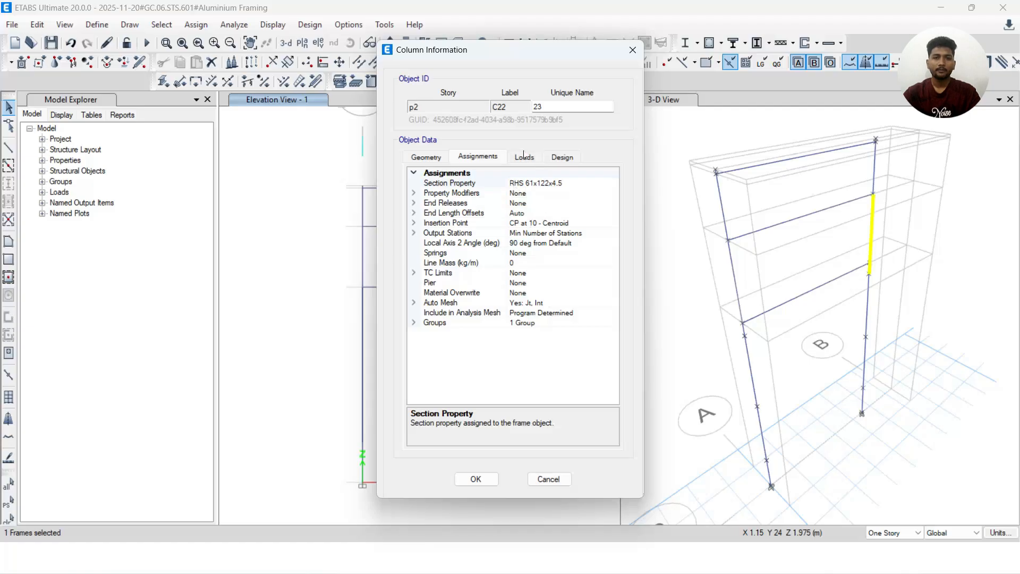
left_click(521, 158)
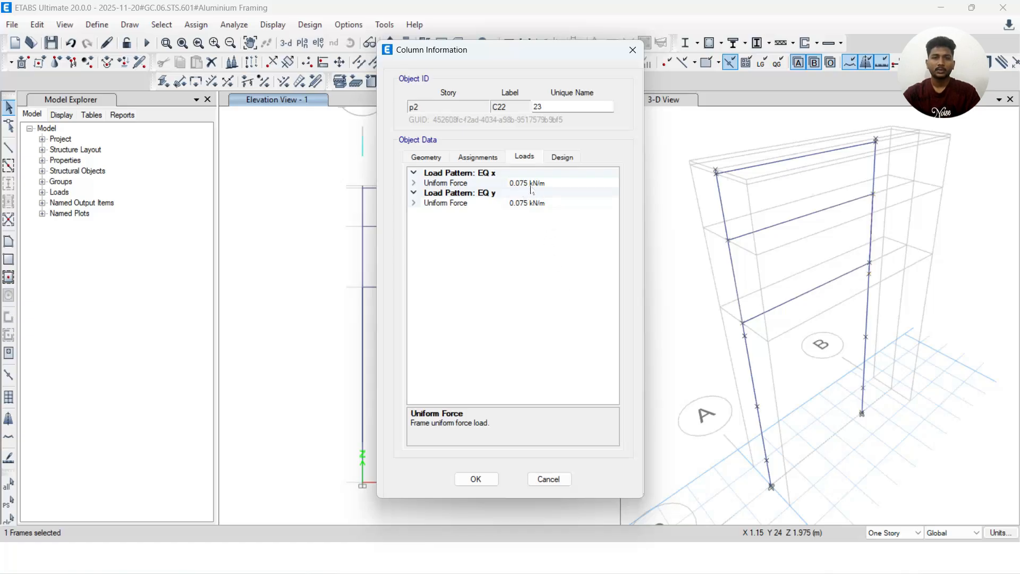
left_click(476, 479)
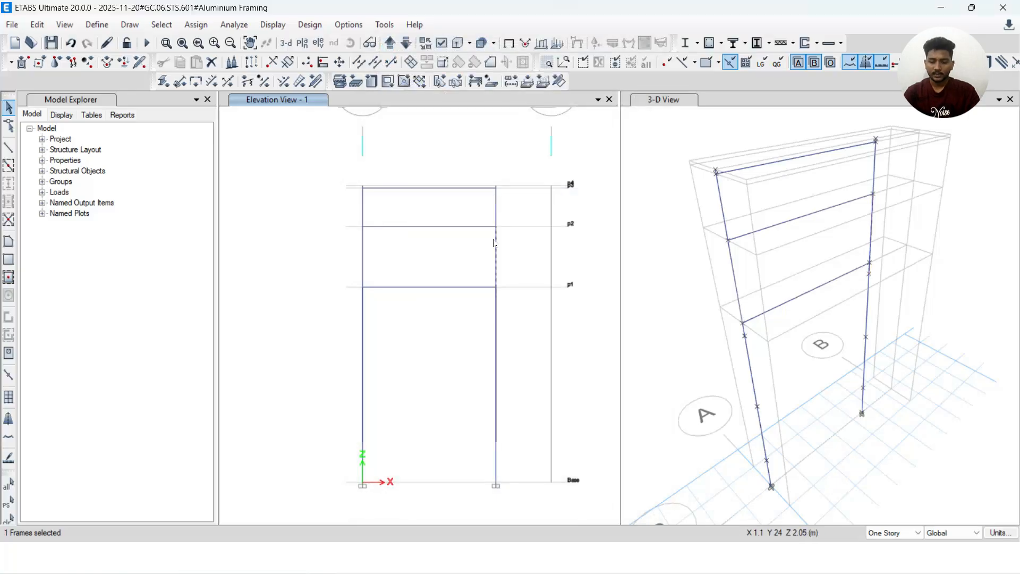
key("Delete")
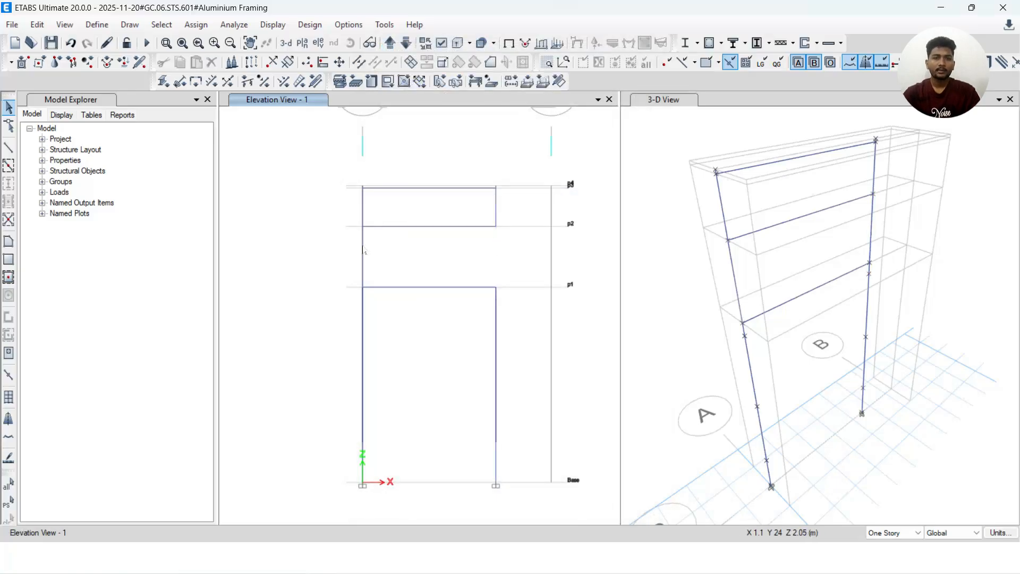
Try to redraw the deleted column segment with Quick Draw, using frame property RHS 61x122x4.5
scroll(508, 232, "up", 2)
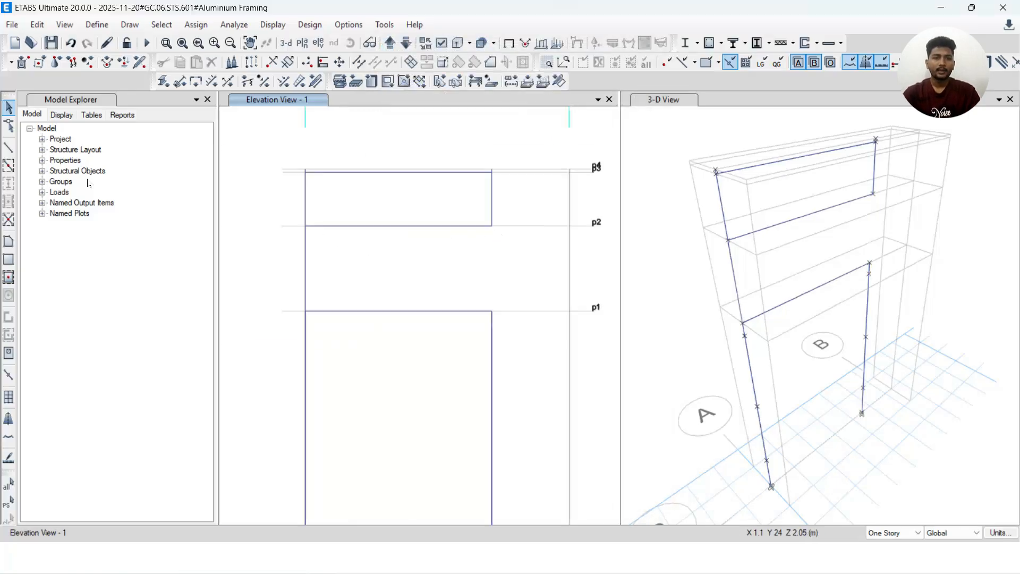
left_click(9, 167)
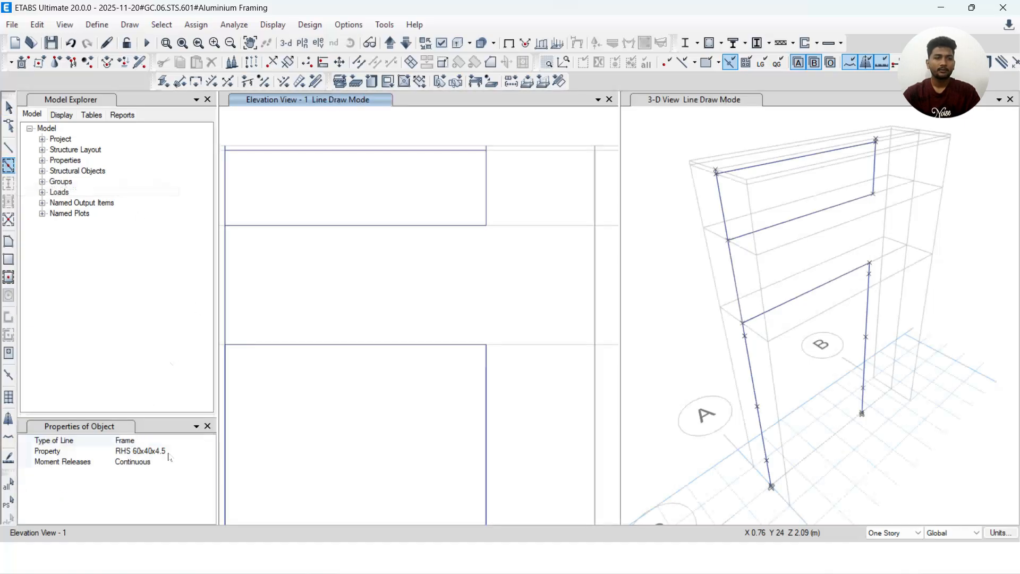
left_click(166, 451)
left_click(210, 451)
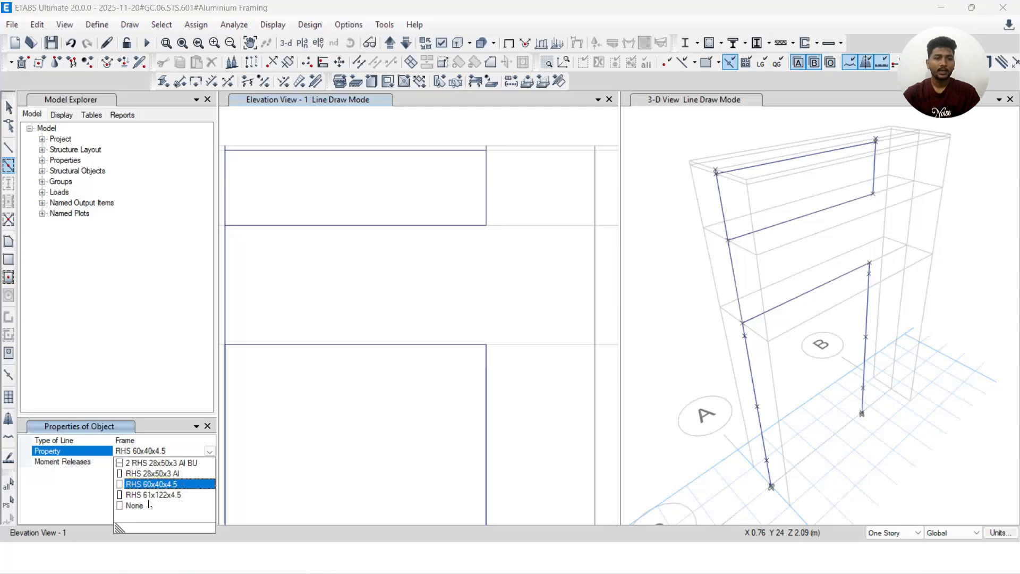
left_click(154, 495)
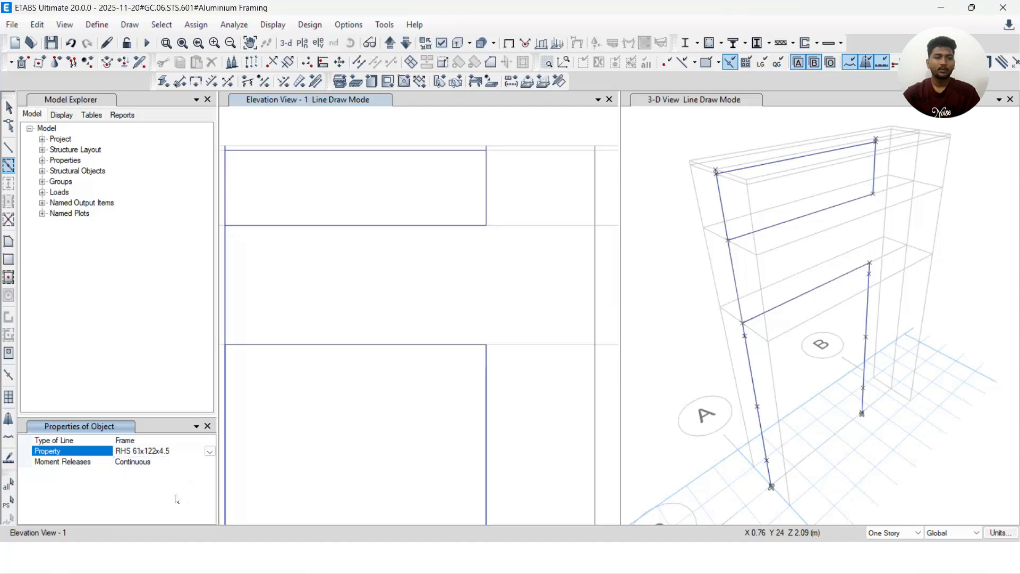
left_click(487, 346)
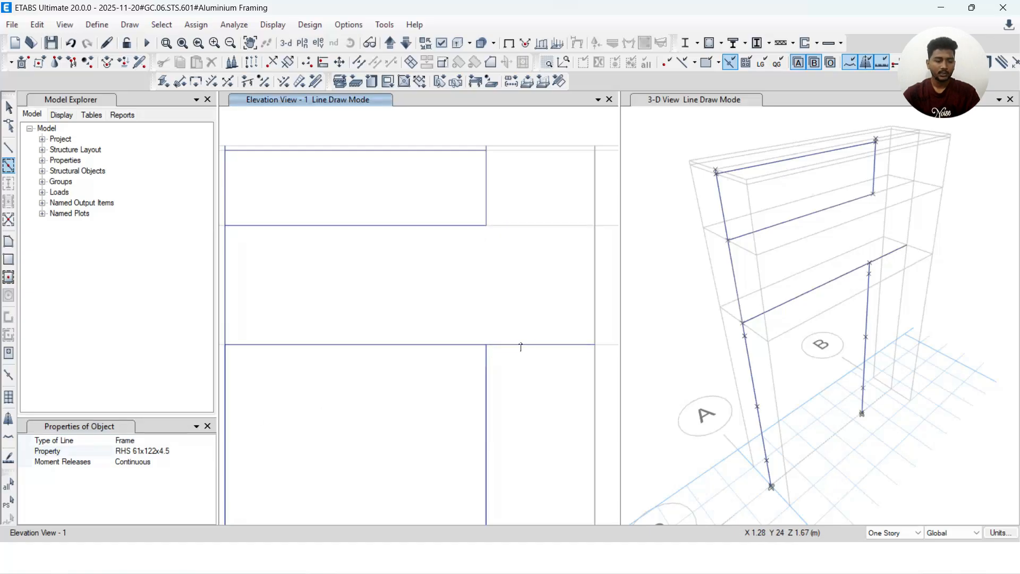
Exit line drawing and remove the misplaced frame just drawn along level p1
key("Escape")
left_click_drag(571, 320, 535, 360)
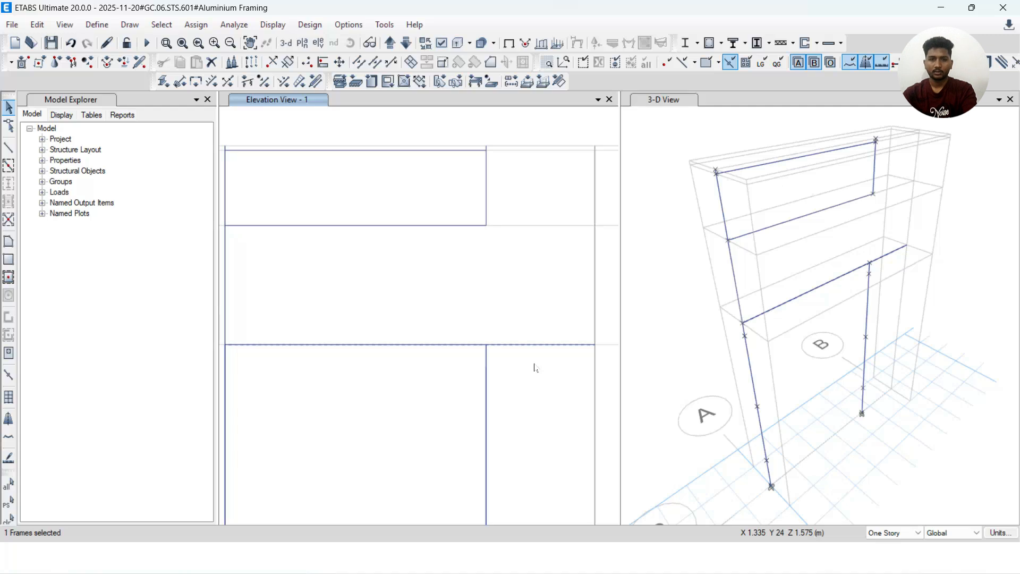
left_click(539, 359)
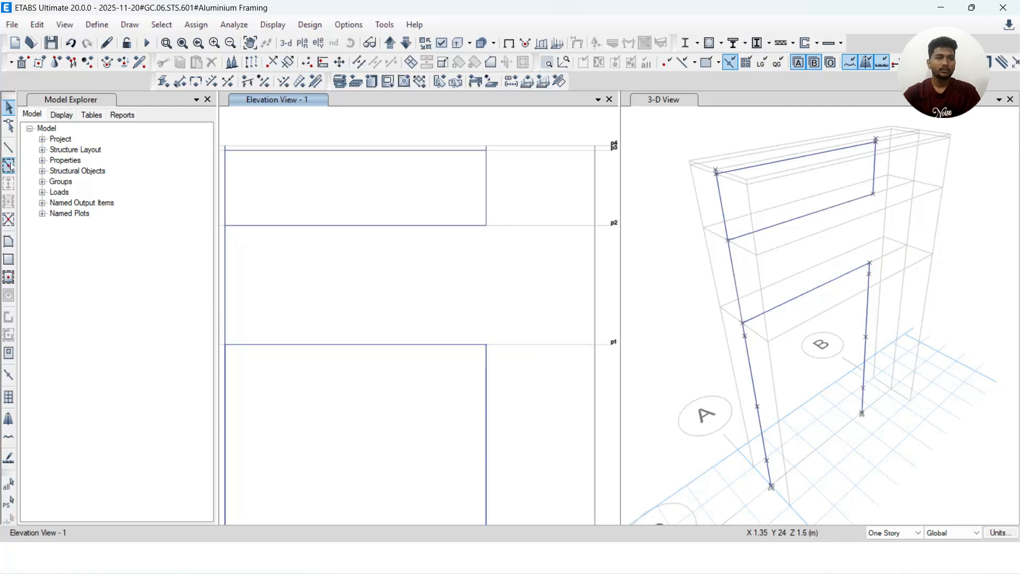
left_click(8, 147)
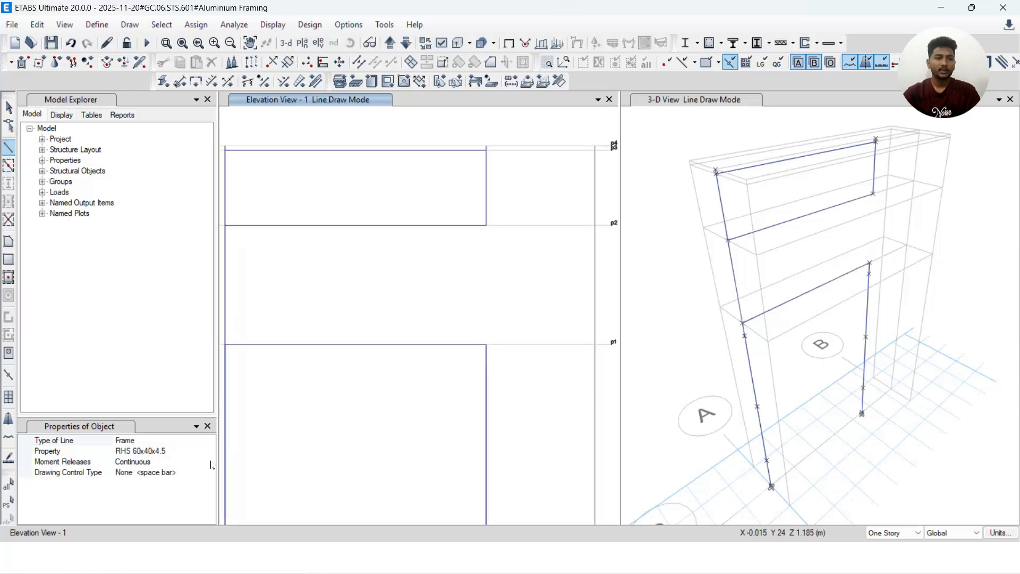
left_click(183, 461)
left_click(210, 462)
left_click(210, 462)
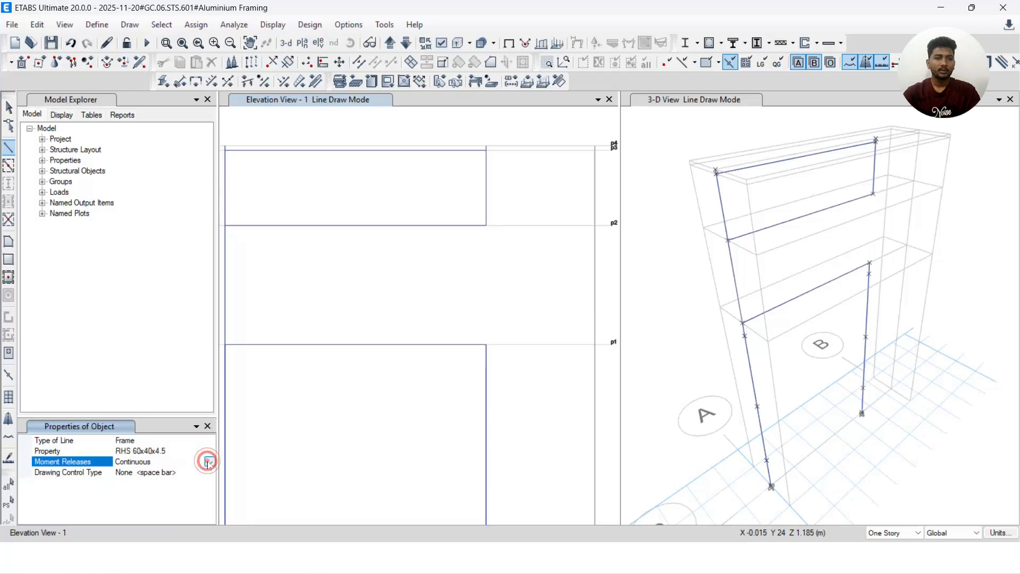
left_click(486, 345)
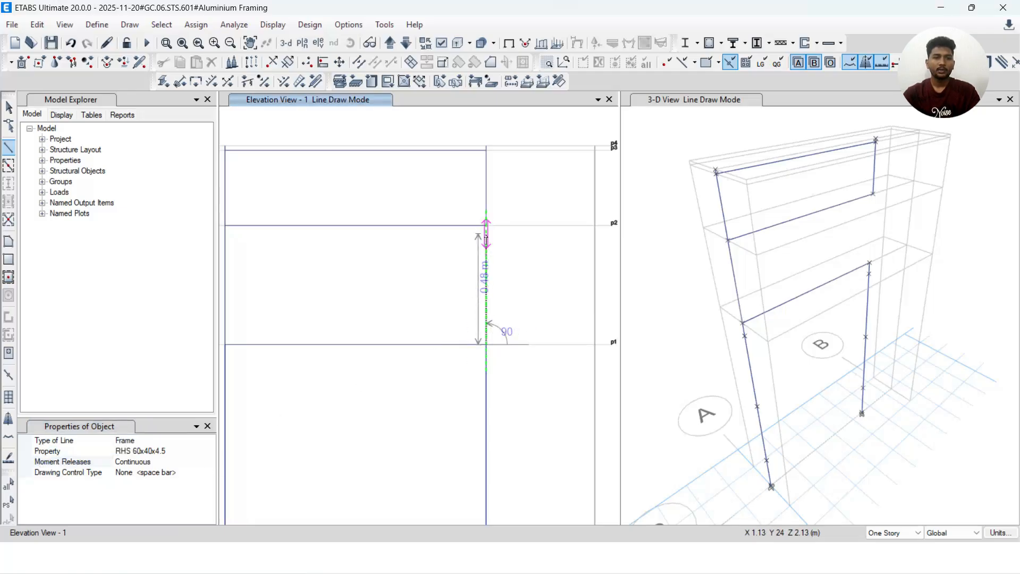
key("Escape")
Draw the missing column segment between p1 and p2 as a frame line with property RHS 61x122x4.5, and exit drawing
left_click(9, 148)
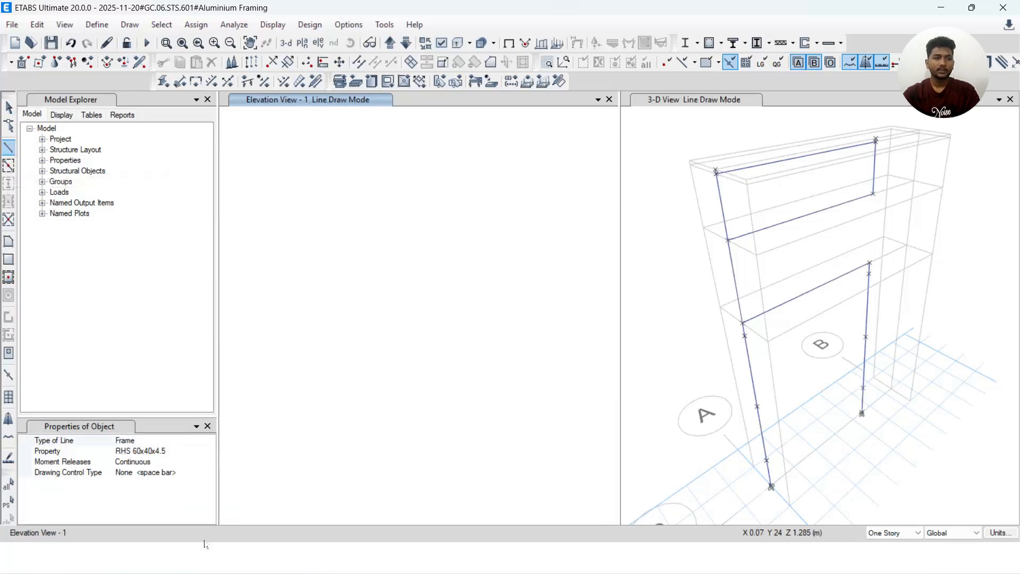
left_click(171, 452)
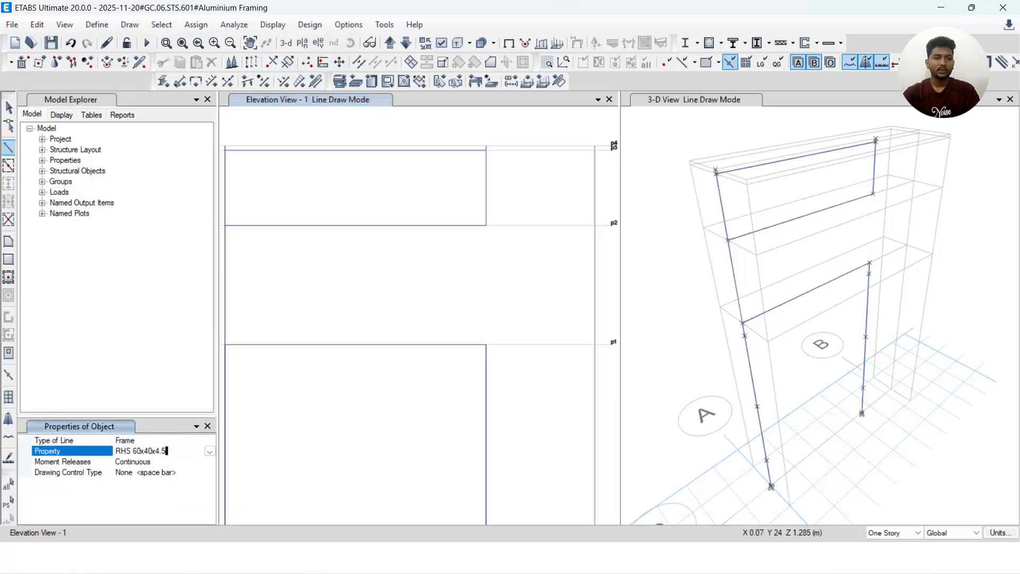
left_click(210, 451)
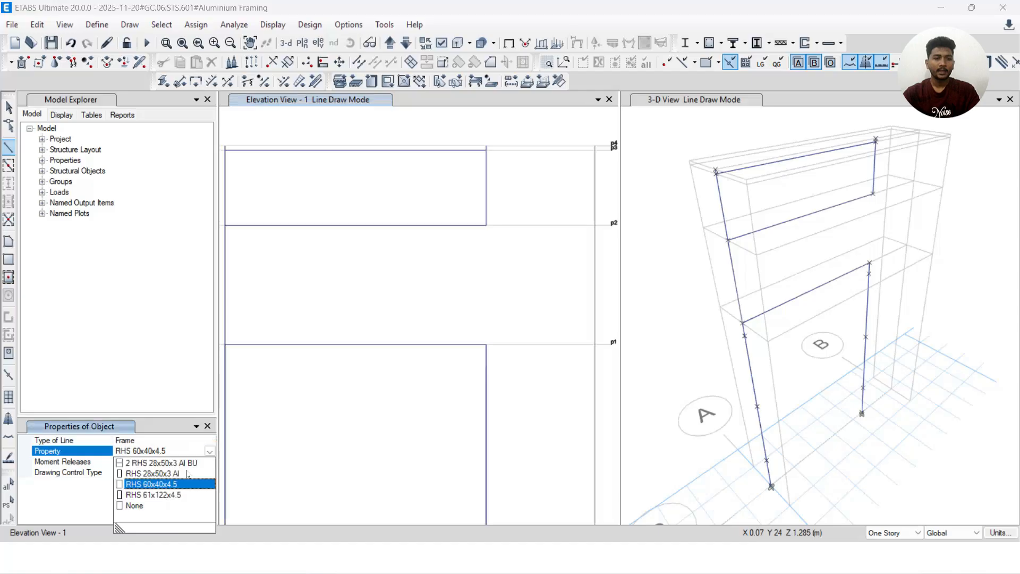
left_click(159, 496)
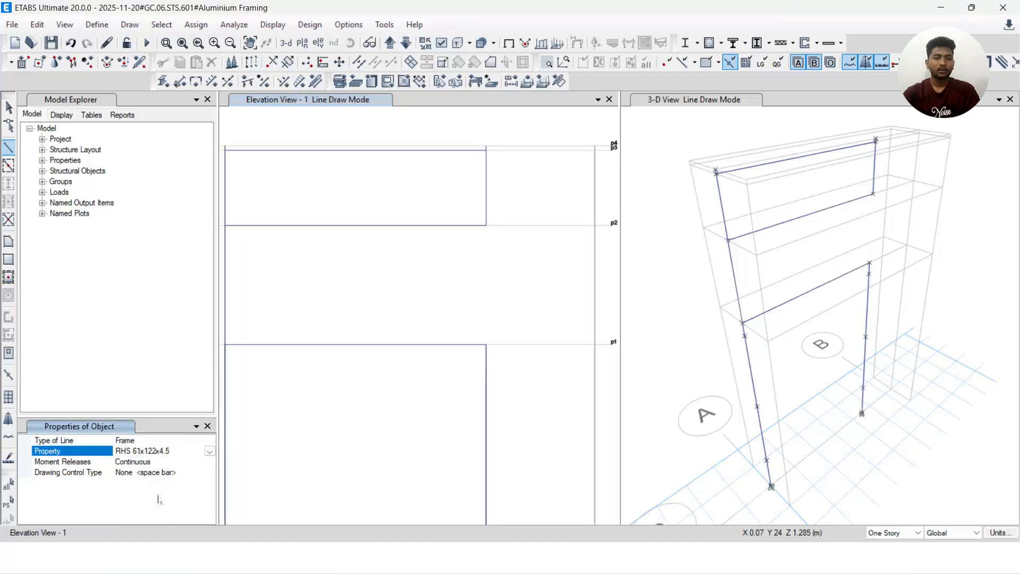
left_click(486, 345)
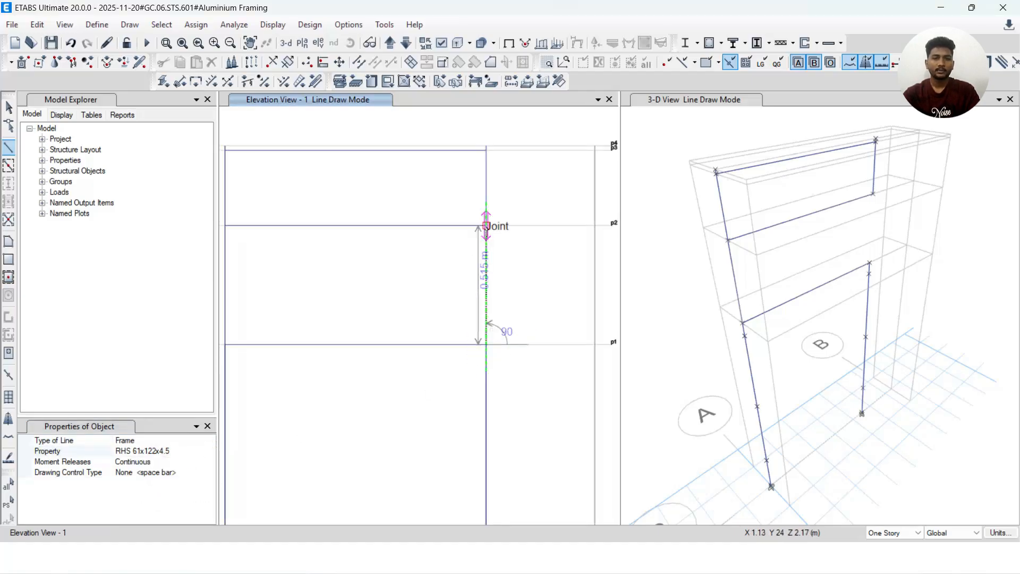
left_click(509, 237)
key("Escape")
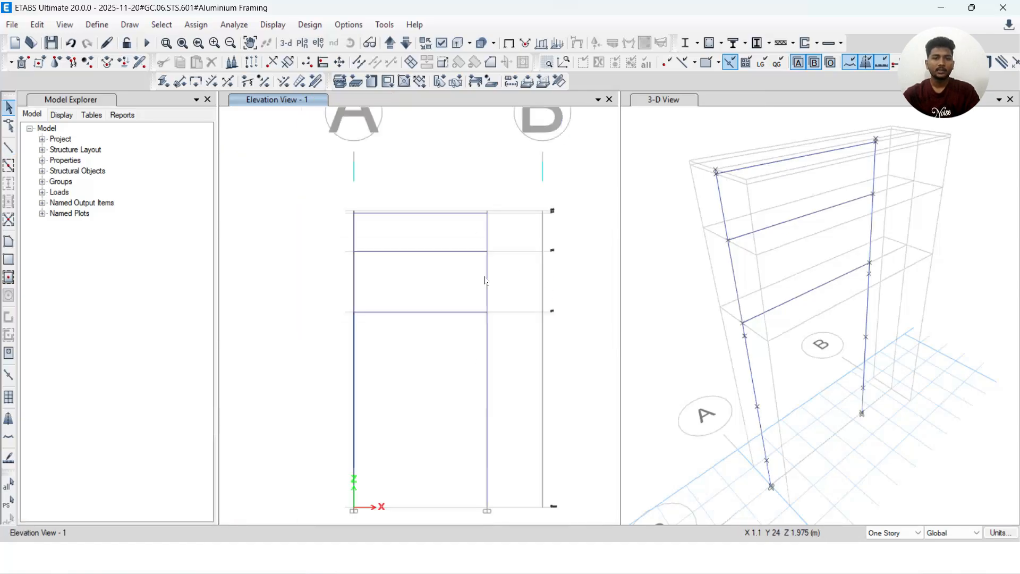
Inspect the section assignments and applied loads of the newly drawn column segment between p1 and p2
right_click(485, 280)
left_click(487, 158)
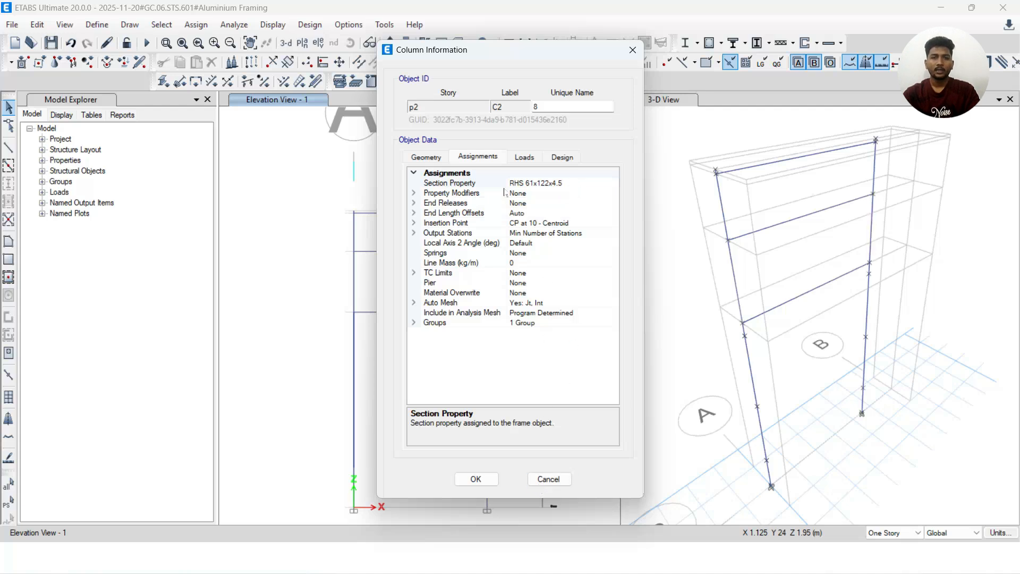
left_click(524, 157)
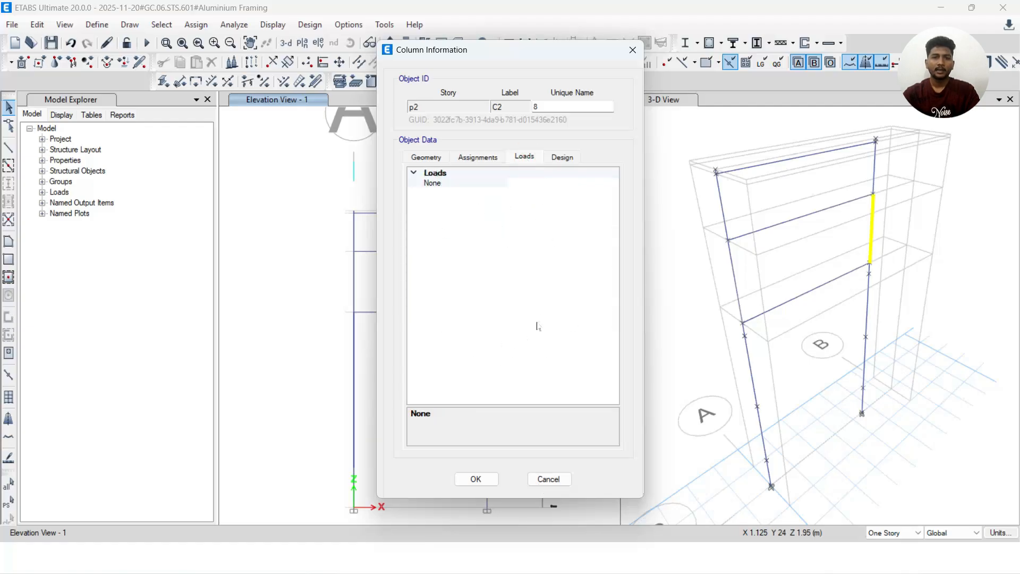
left_click(545, 479)
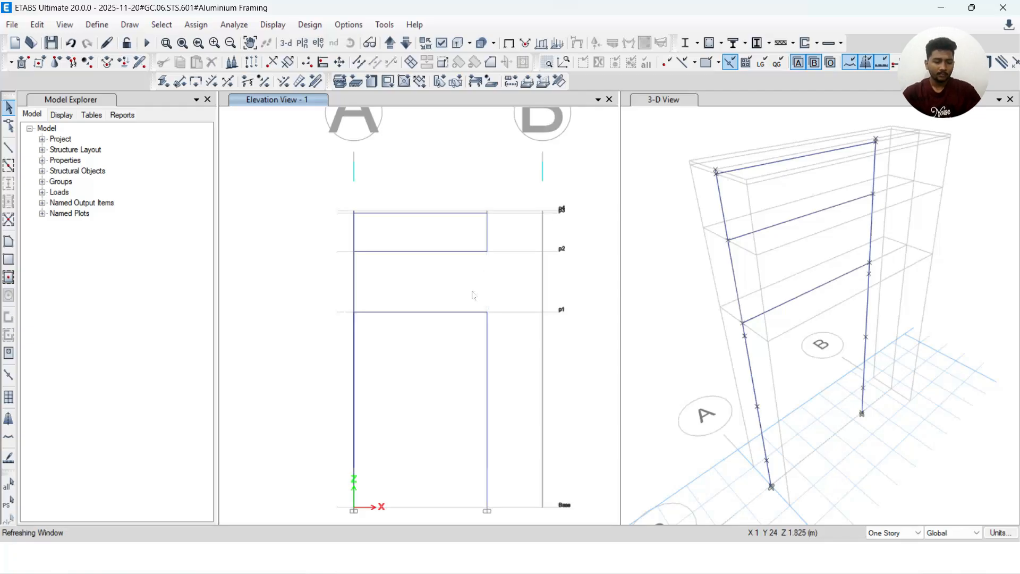
Undo back through the column redraw and deletion, and redo any overshoot to restore the frame with its original column segment
key("ctrl+z")
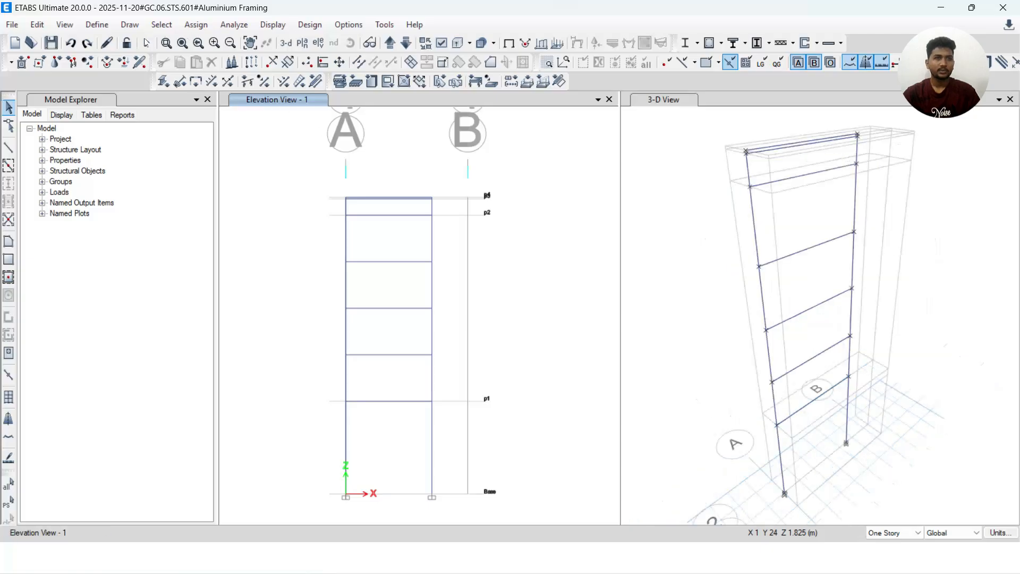
left_click(87, 44)
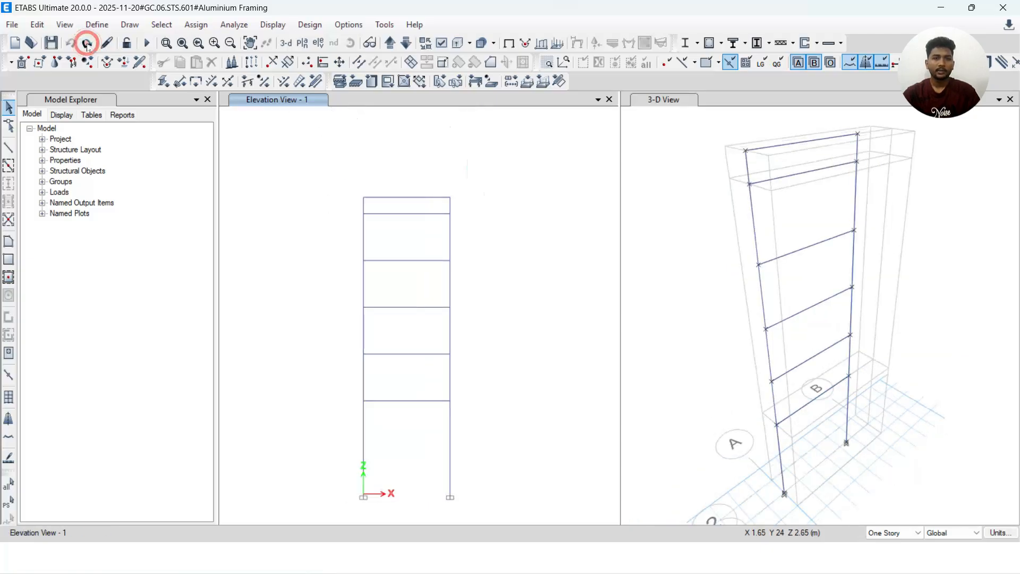
right_click(87, 43)
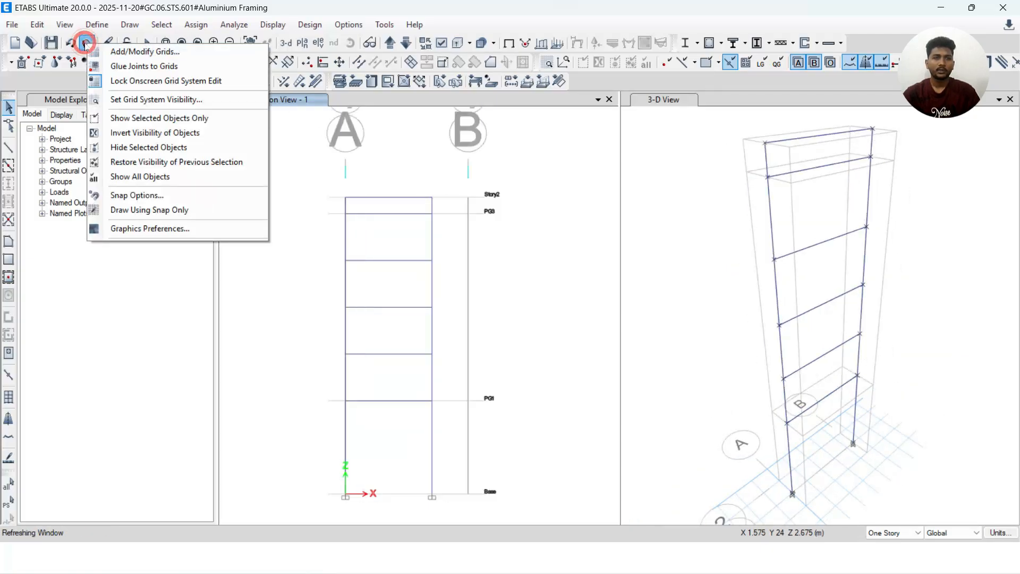
left_click(87, 44)
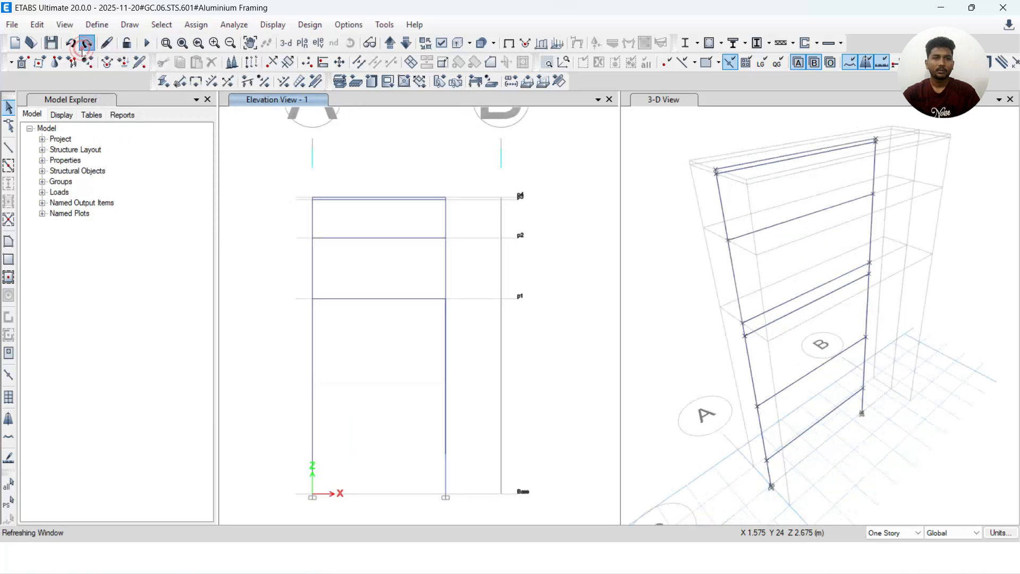
Check the loads and section assignments of the restored right-hand column segment between p1 and p2
right_click(446, 279)
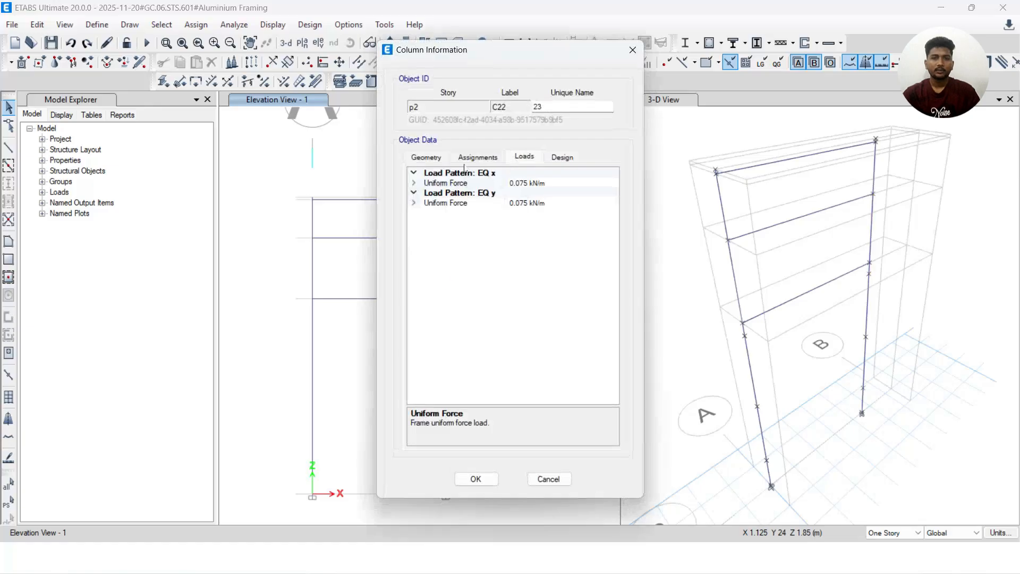
left_click(470, 156)
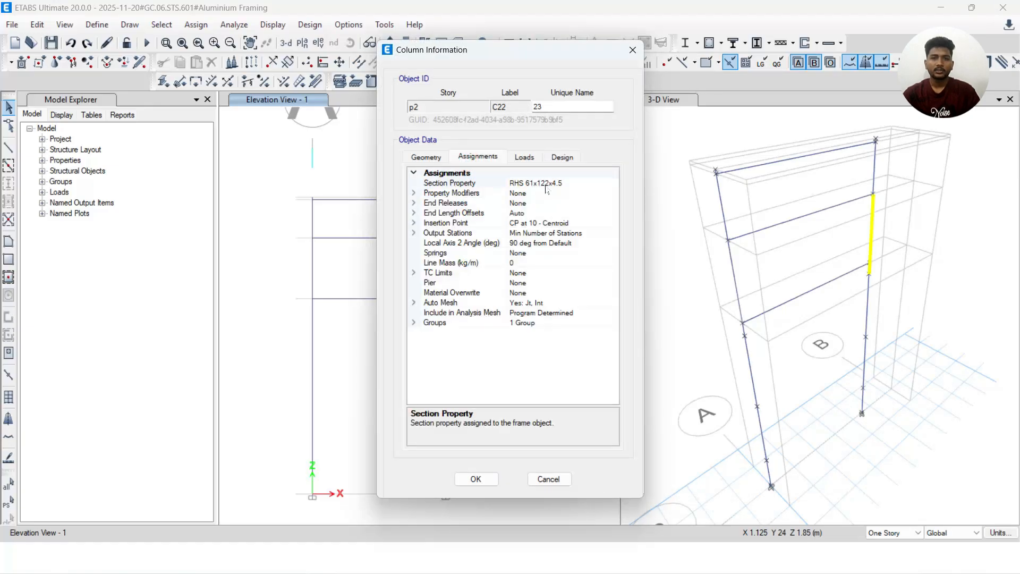
left_click(632, 50)
right_click(445, 278)
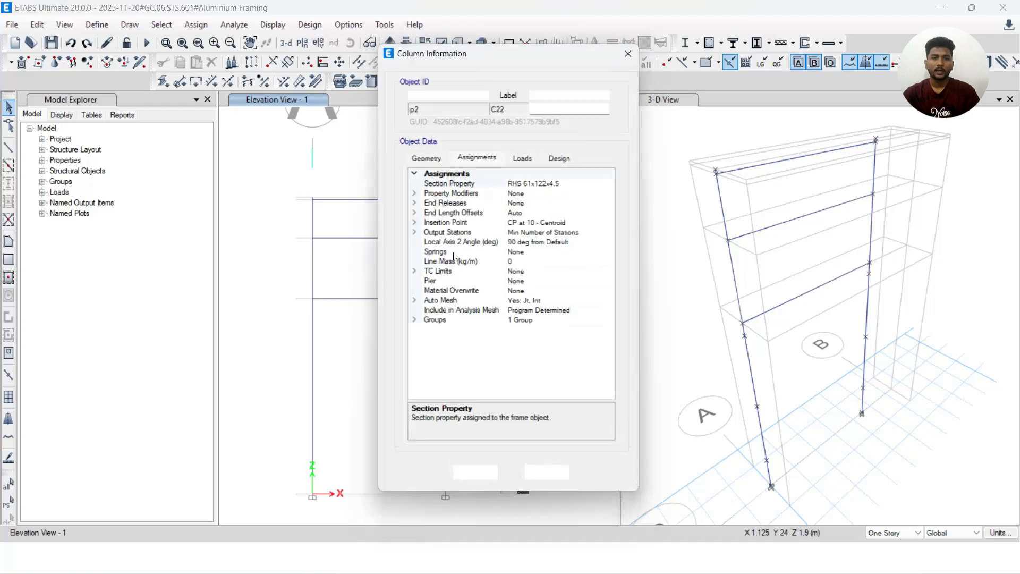
left_click(525, 156)
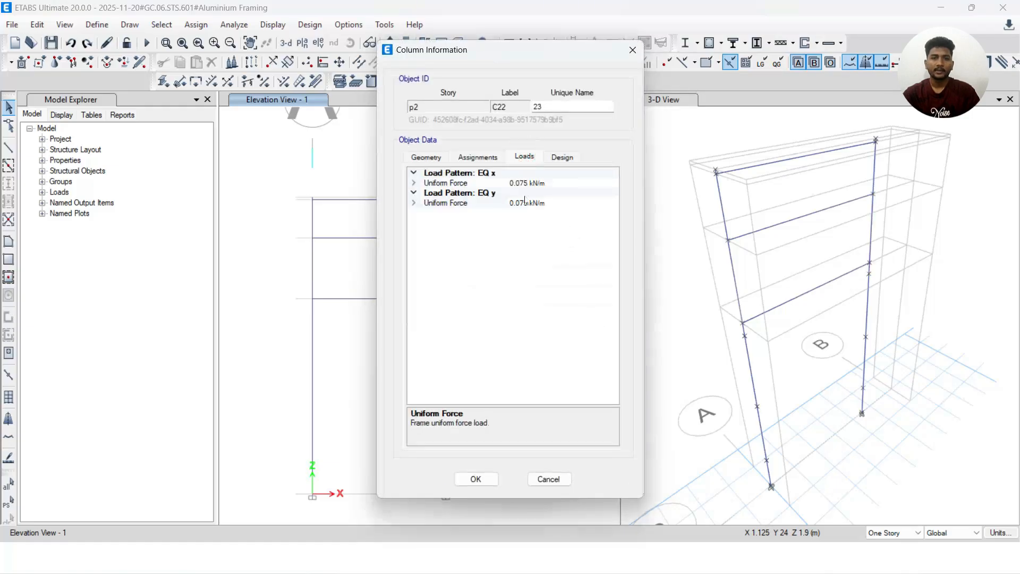
left_click(632, 50)
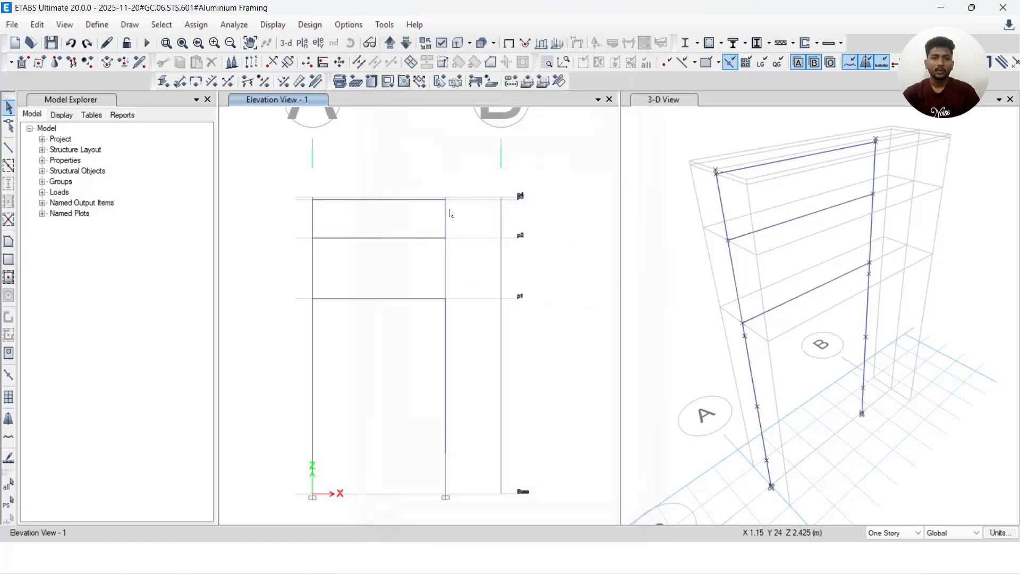
Select the full right-hand column with its joints, leaving the three horizontal beams out of the selection
middle_click_drag(485, 296, 488, 261)
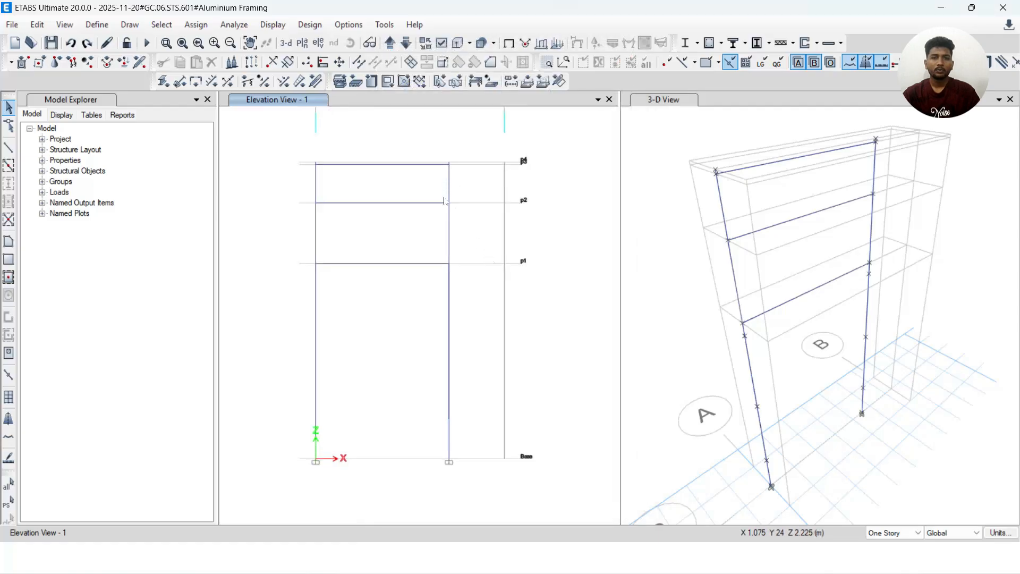
left_click_drag(463, 146, 444, 471)
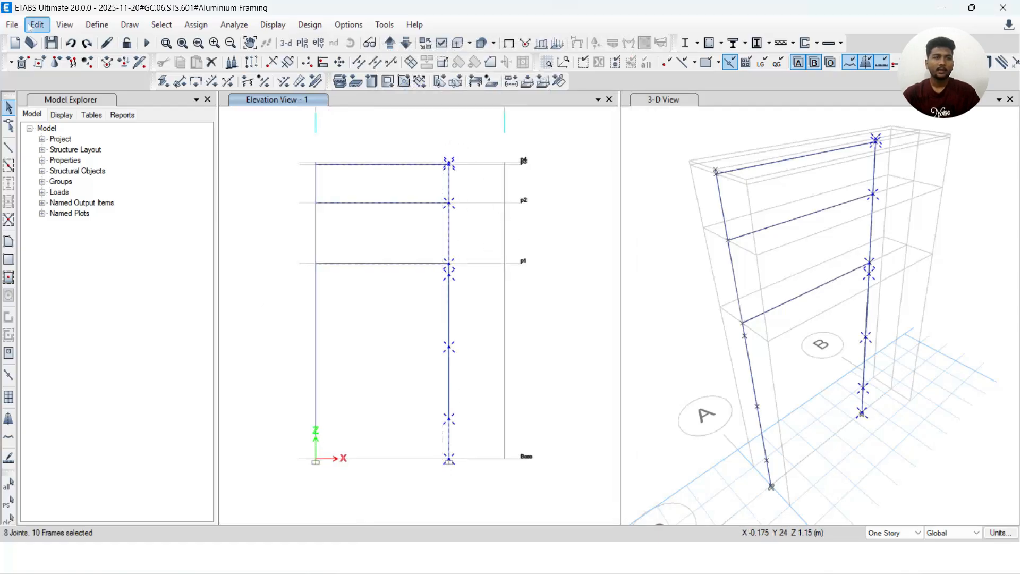
left_click(37, 25)
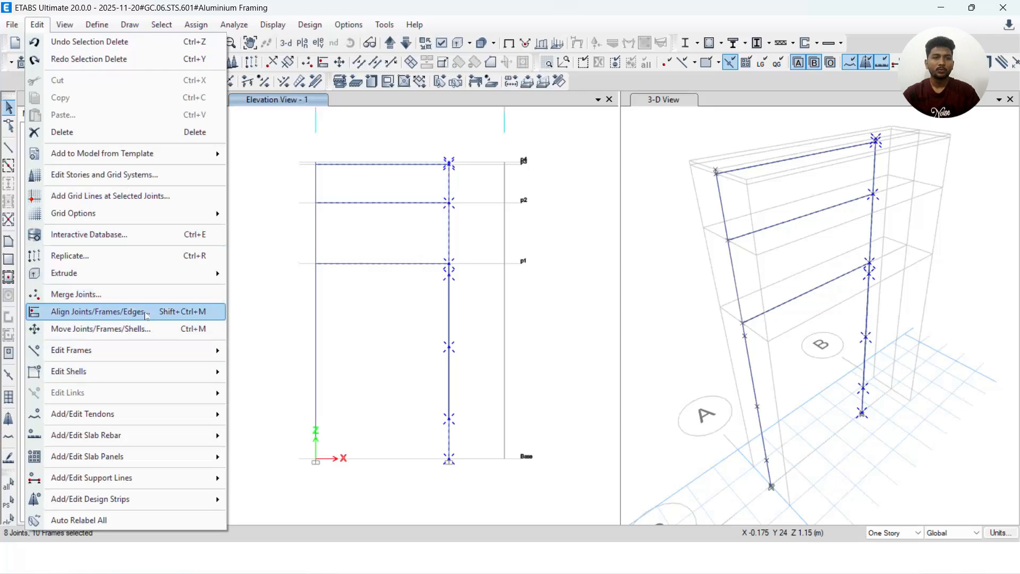
left_click(274, 297)
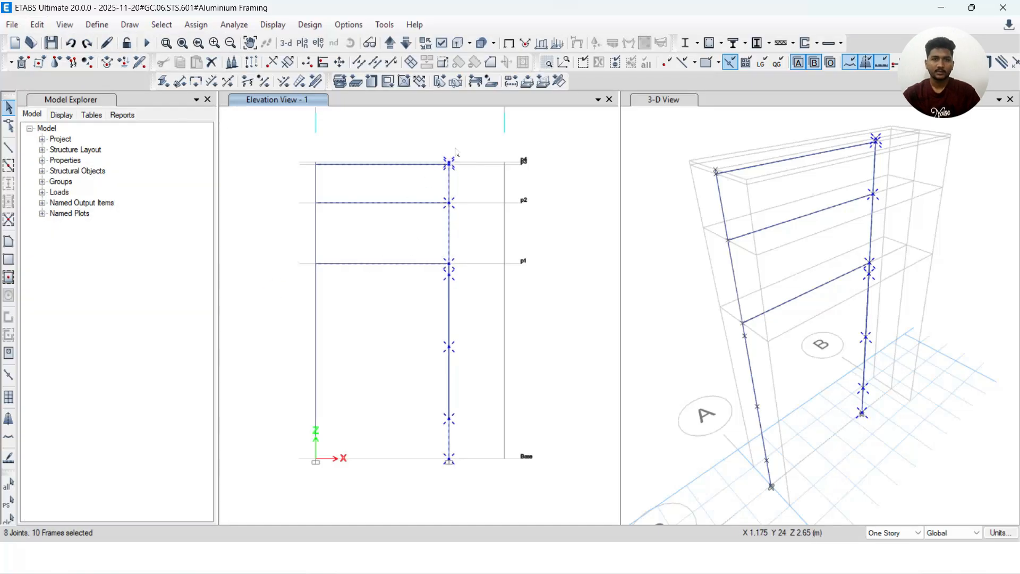
key("Escape")
left_click_drag(474, 144, 438, 478)
scroll(387, 178, "up", 2)
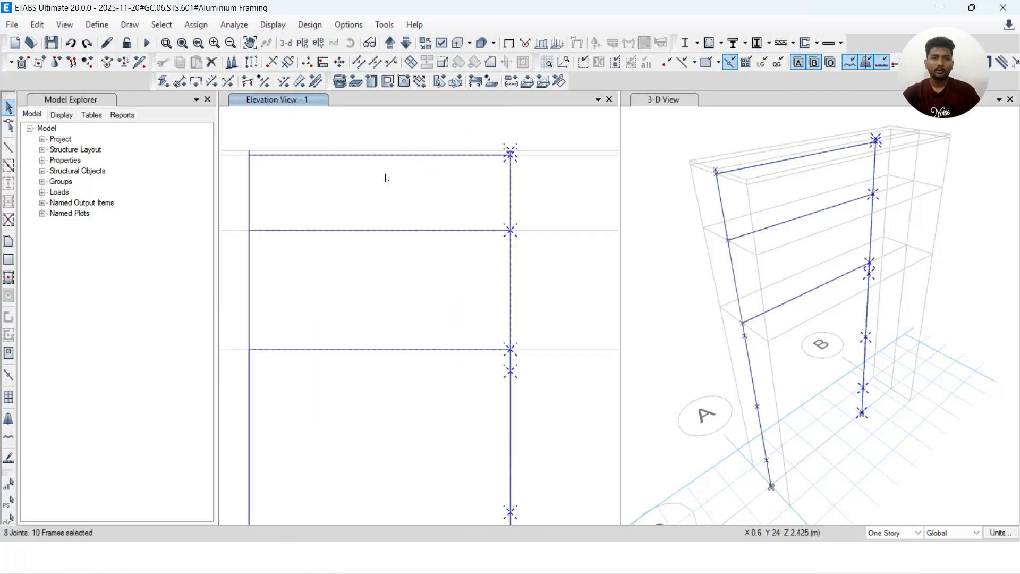
left_click(417, 155)
left_click(416, 230)
left_click(423, 348)
scroll(478, 292, "down", 2)
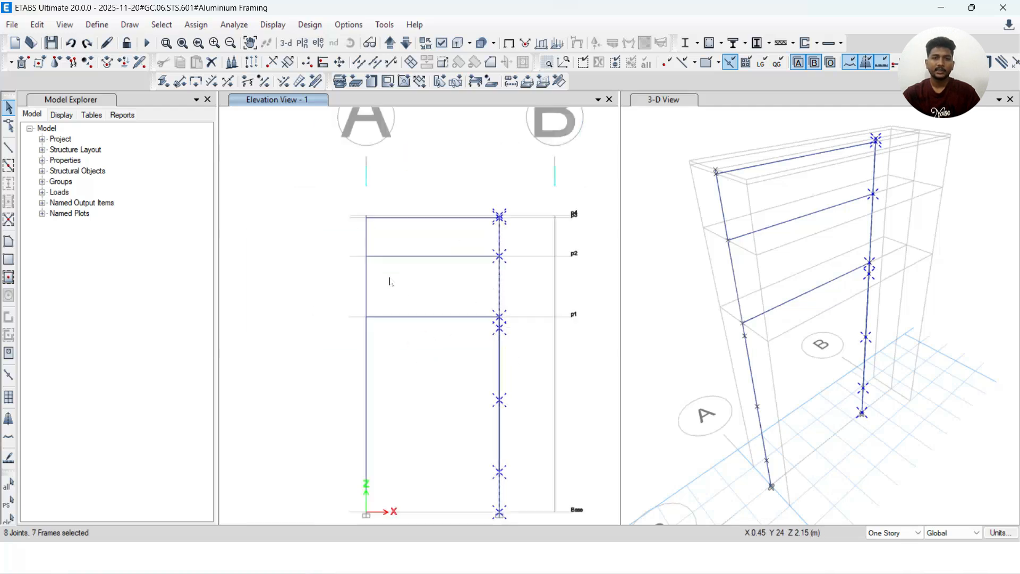
middle_click_drag(436, 275, 402, 242)
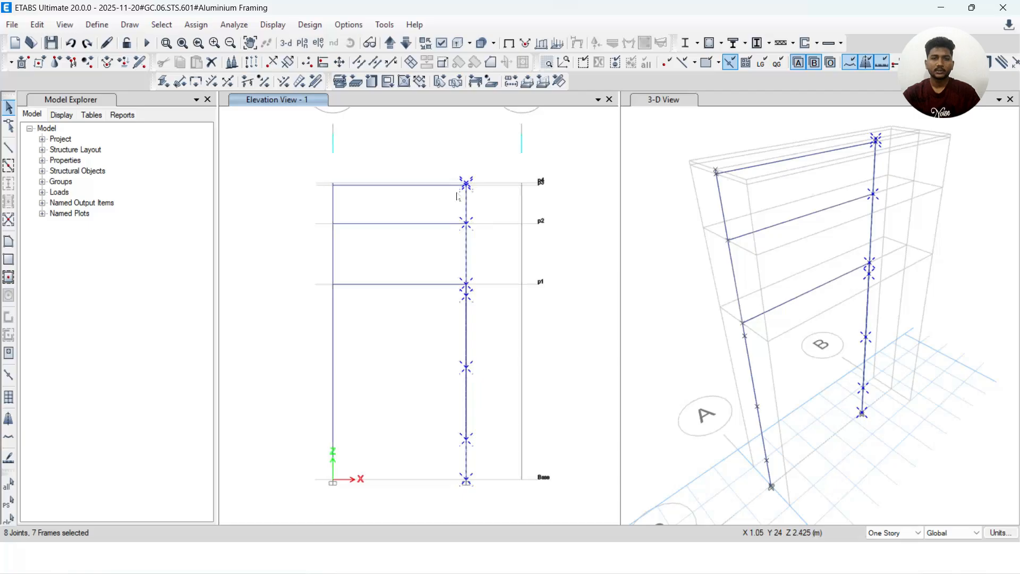
Pick the move offset for the selected column from its p3 joint across to grid line B, a Delta X of 0.47 m
left_click(36, 24)
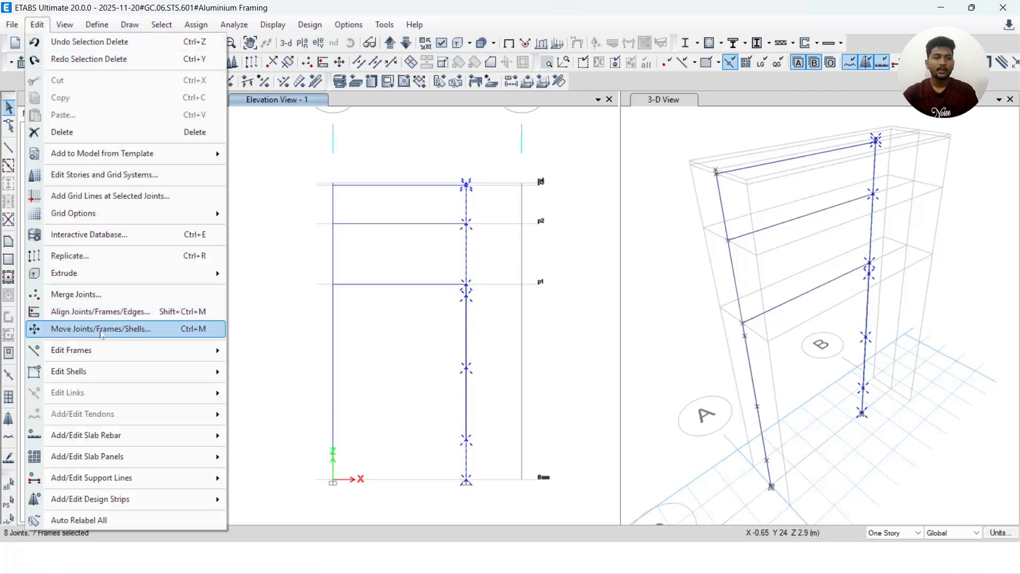
left_click(51, 335)
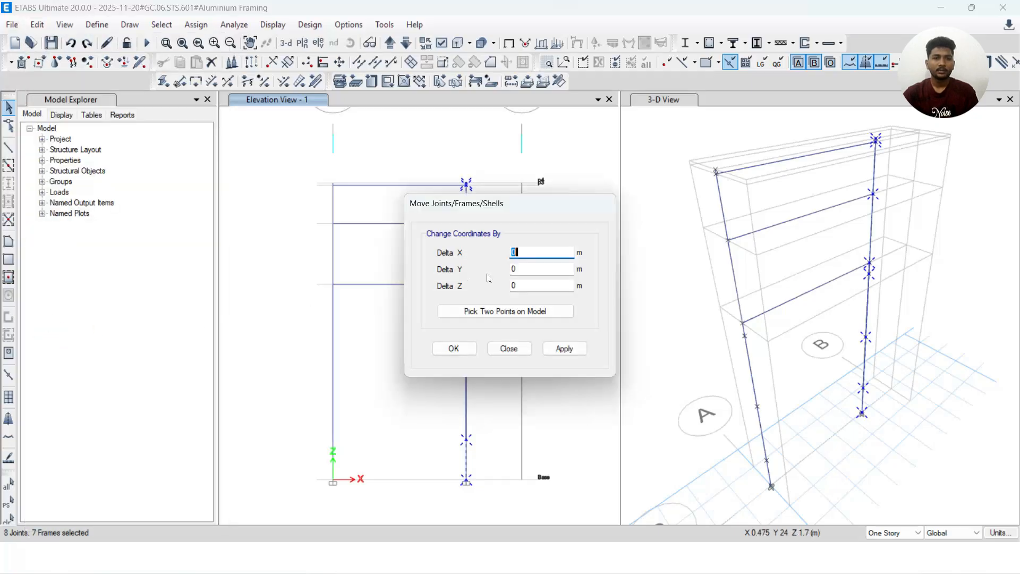
left_click_drag(481, 214, 252, 206)
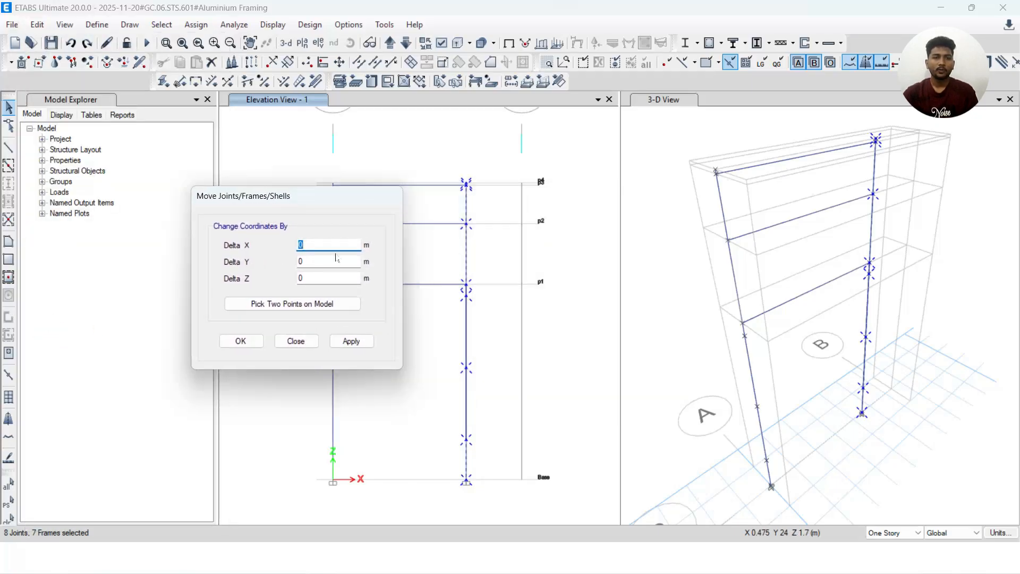
left_click(310, 307)
scroll(520, 258, "up", 4)
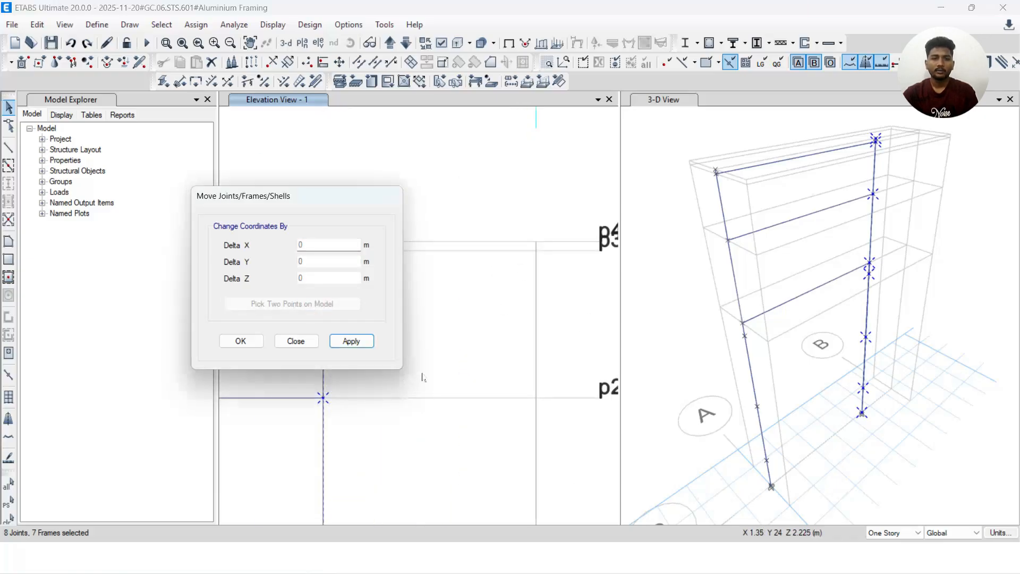
middle_click_drag(423, 376, 451, 526)
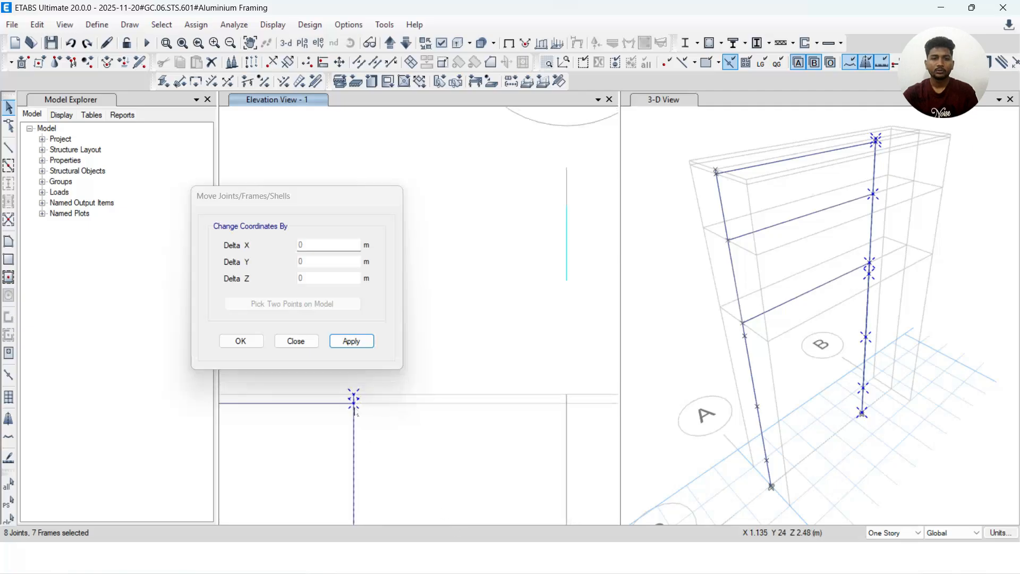
left_click(353, 405)
left_click(569, 408)
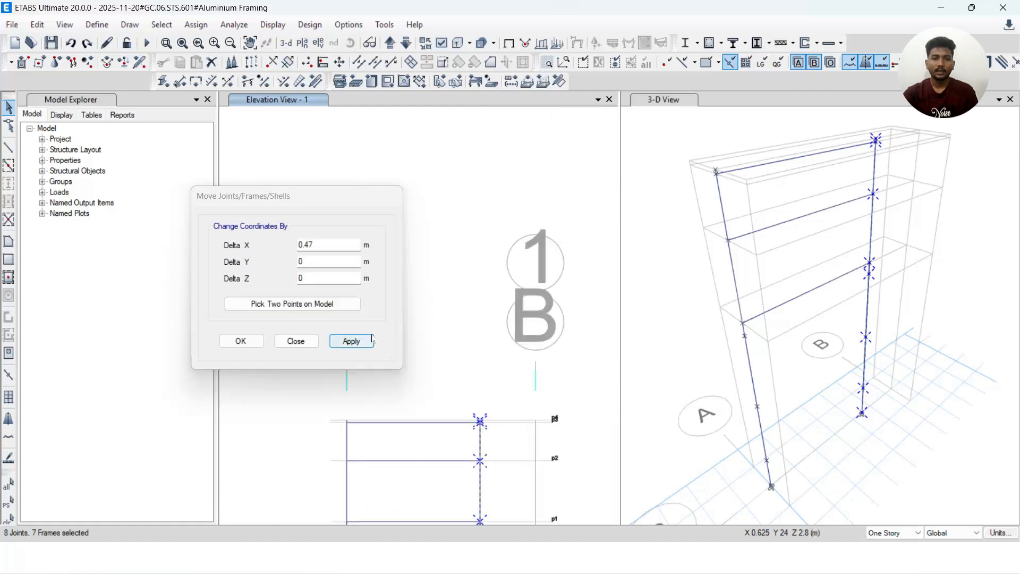
left_click(358, 346)
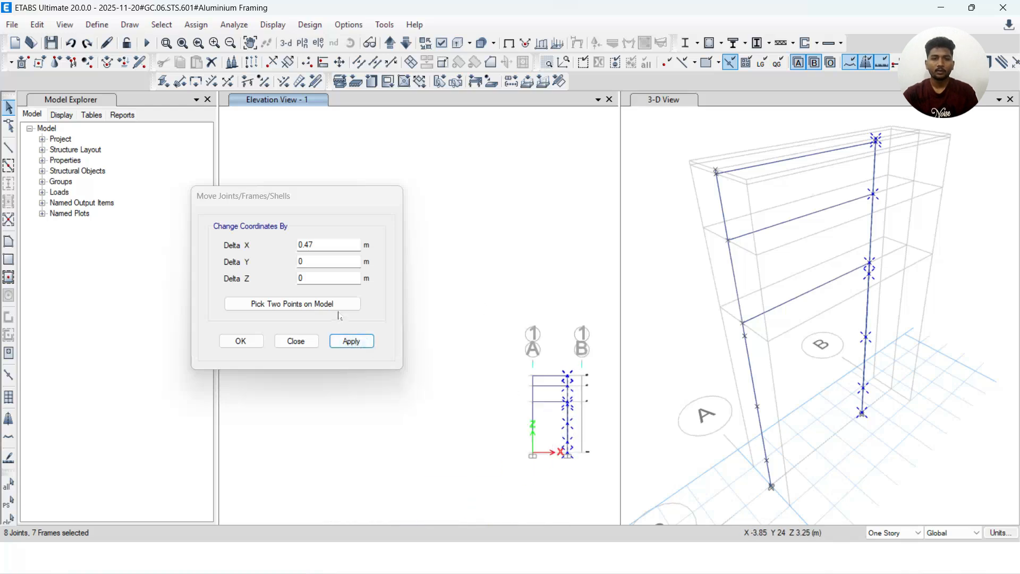
Repick the offset from the column's p3 joint to grid point B at p3 and move the selection 0.47 m in X
left_click(345, 303)
scroll(602, 394, "up", 5)
scroll(482, 344, "up", 5)
middle_click_drag(510, 353, 376, 406)
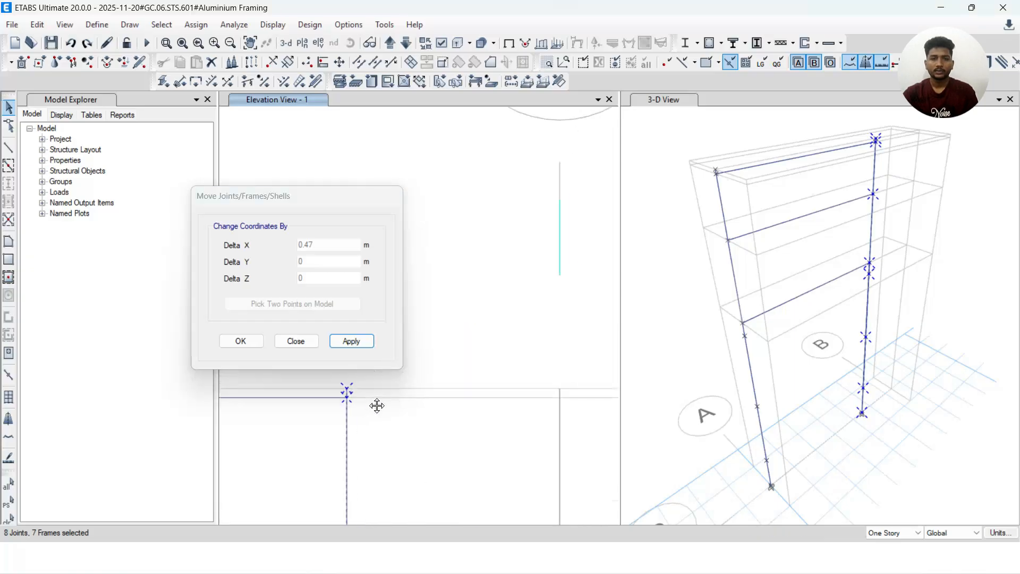
left_click(343, 398)
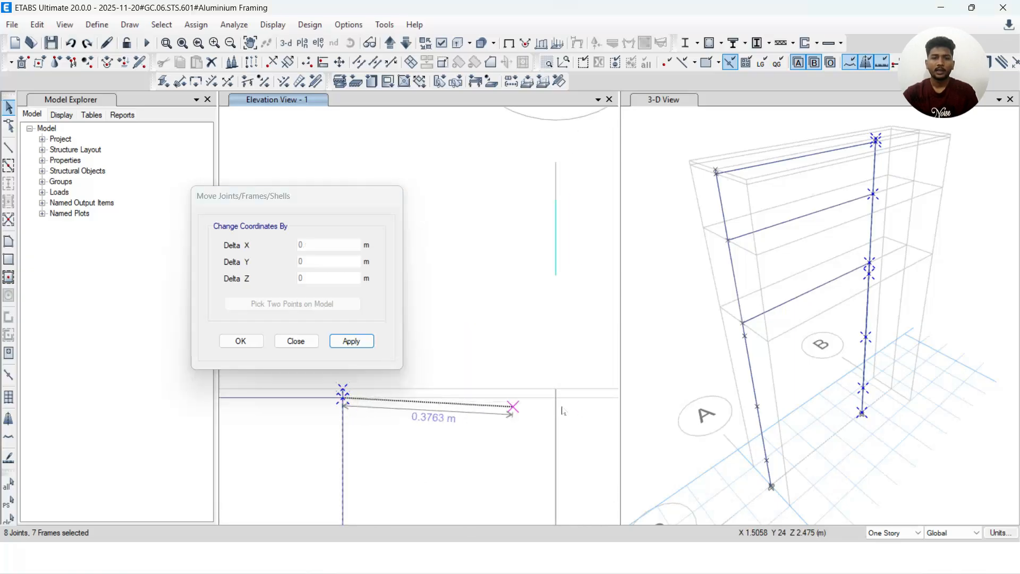
left_click(555, 397)
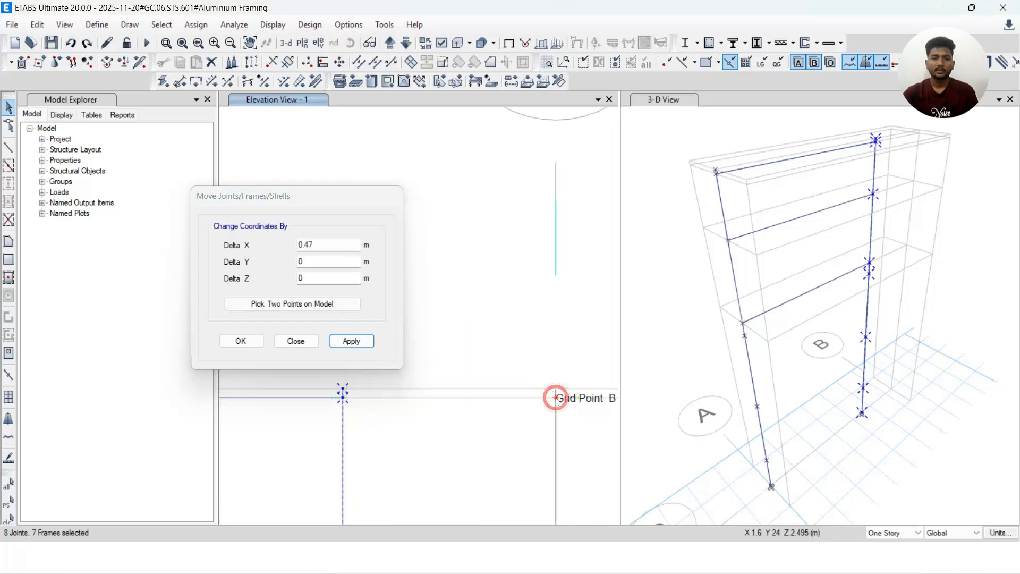
left_click(349, 341)
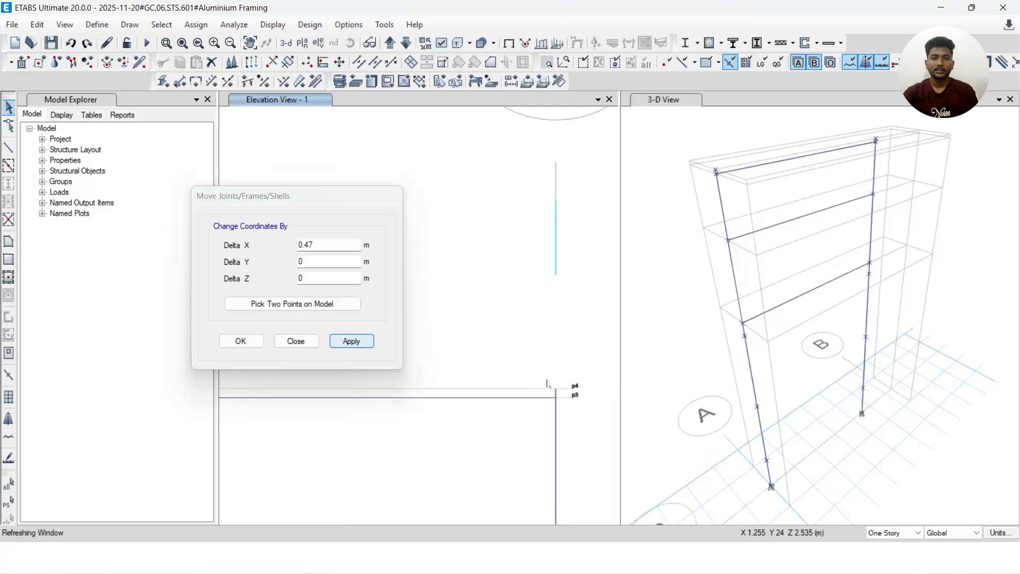
scroll(537, 396, "down", 3)
middle_click_drag(503, 452, 546, 300)
scroll(546, 317, "down", 6)
middle_click_drag(544, 354, 560, 398)
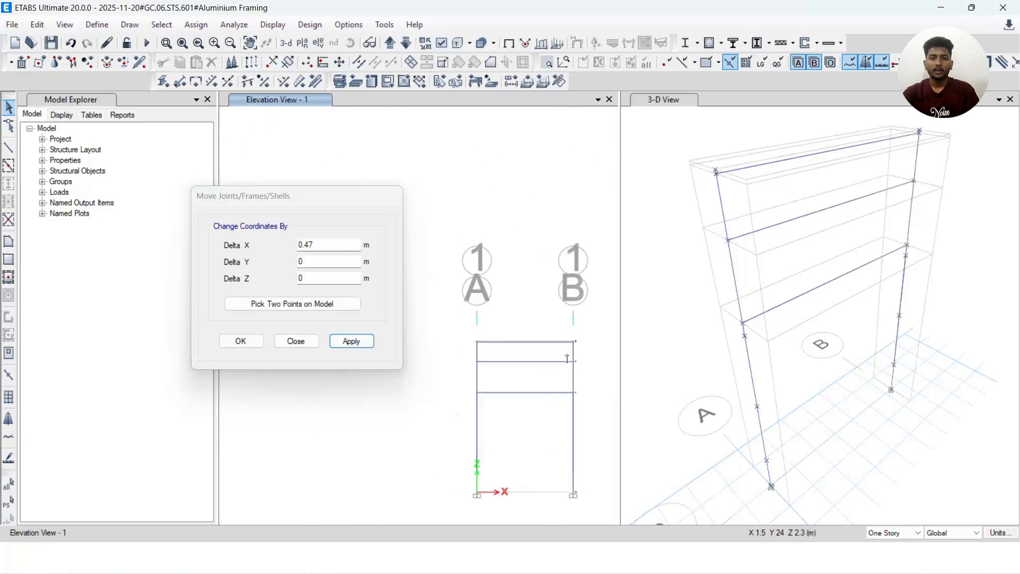
left_click(240, 341)
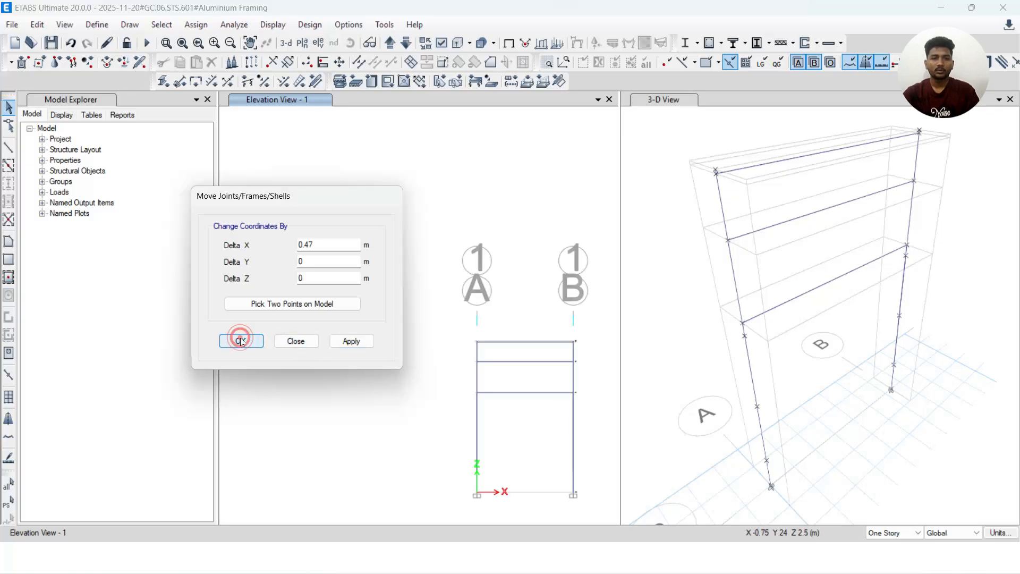
Inspect the loads on the stretched p1 beam and check that it meets the relocated column
right_click(559, 398)
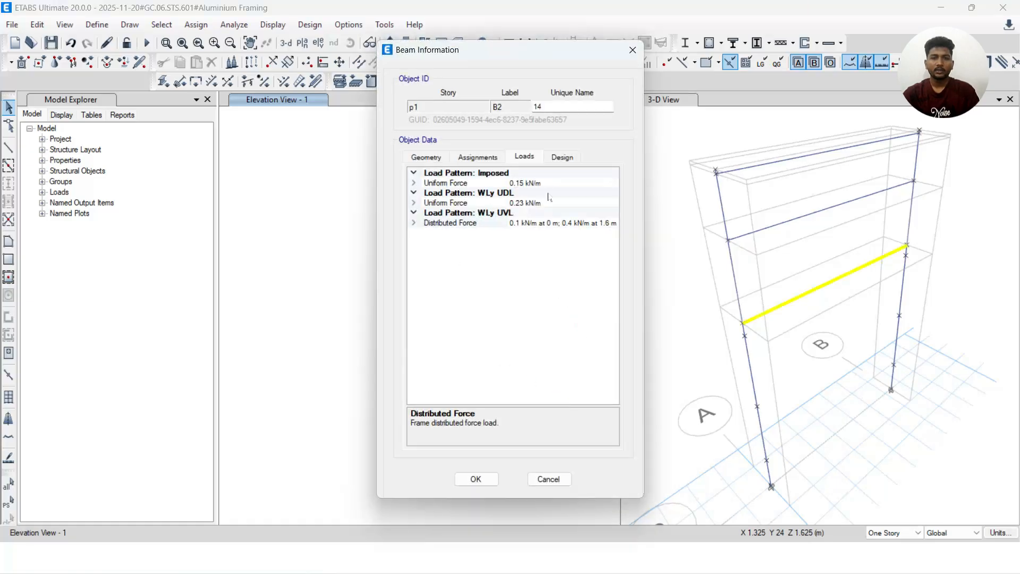
left_click(634, 50)
scroll(538, 365, "up", 5)
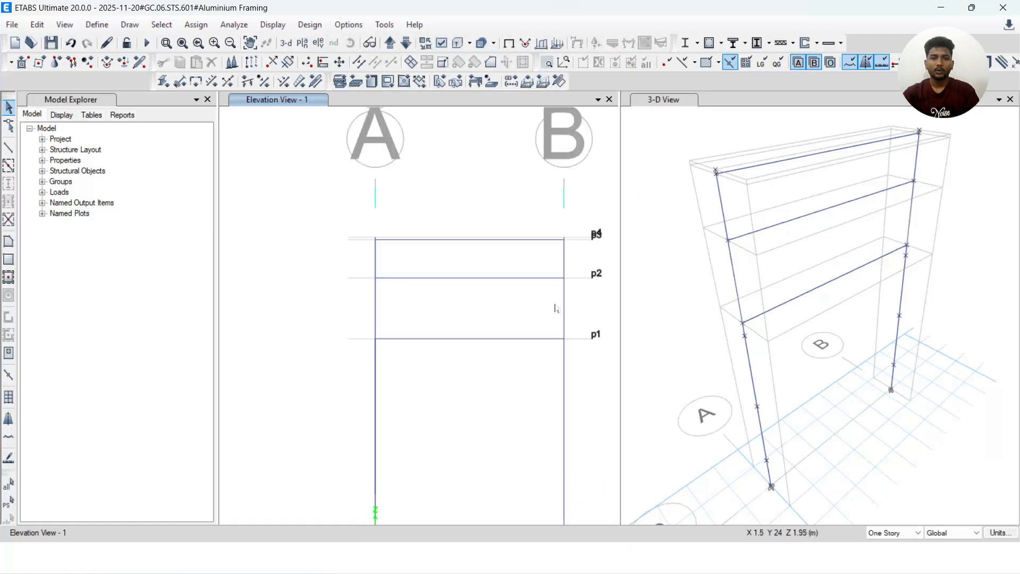
left_click(538, 372)
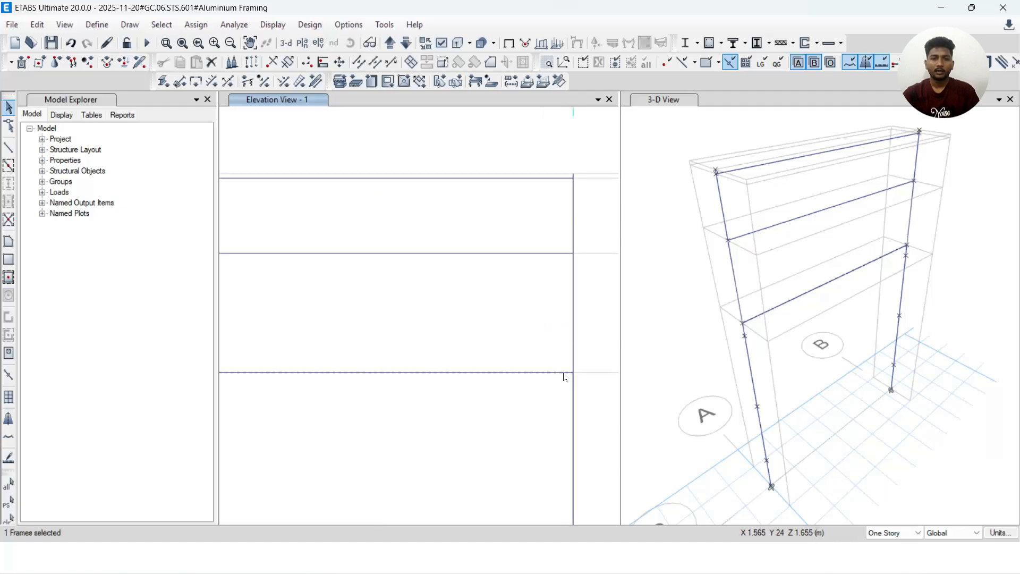
scroll(522, 373, "down", 5)
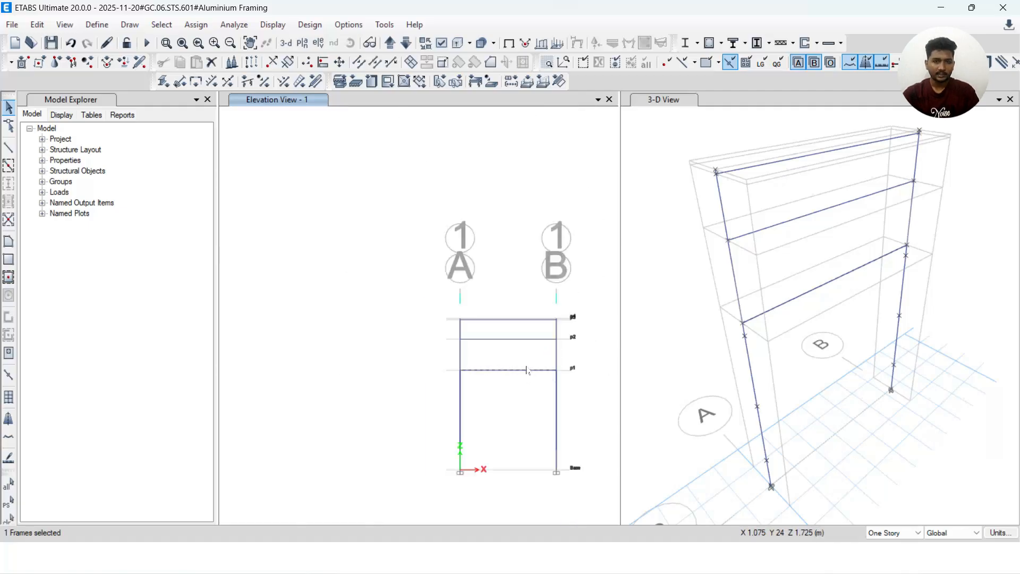
Undo the column move and redo any overshoot to restore the frame with the column off grid line B
key("ctrl+z")
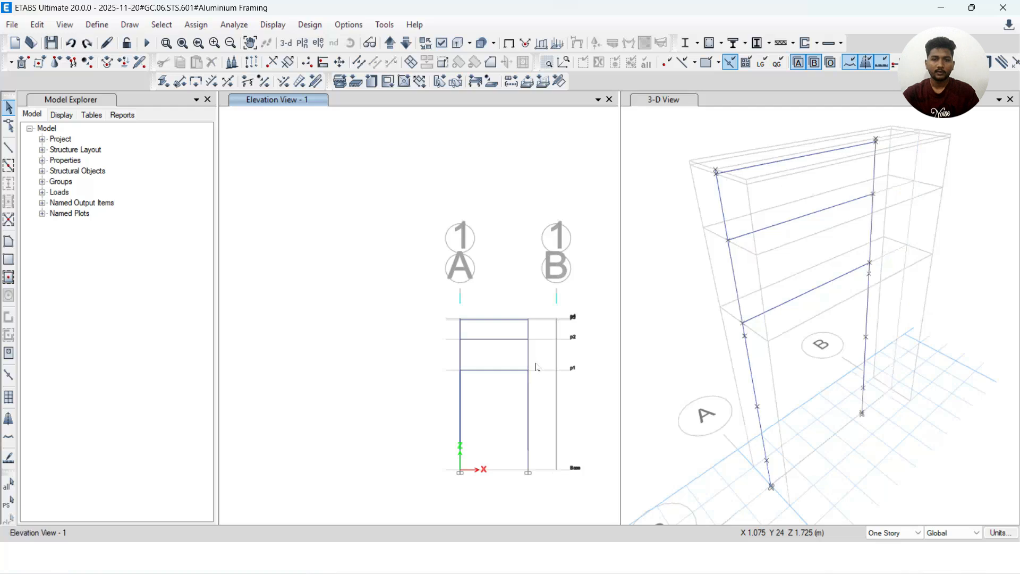
left_click(542, 351)
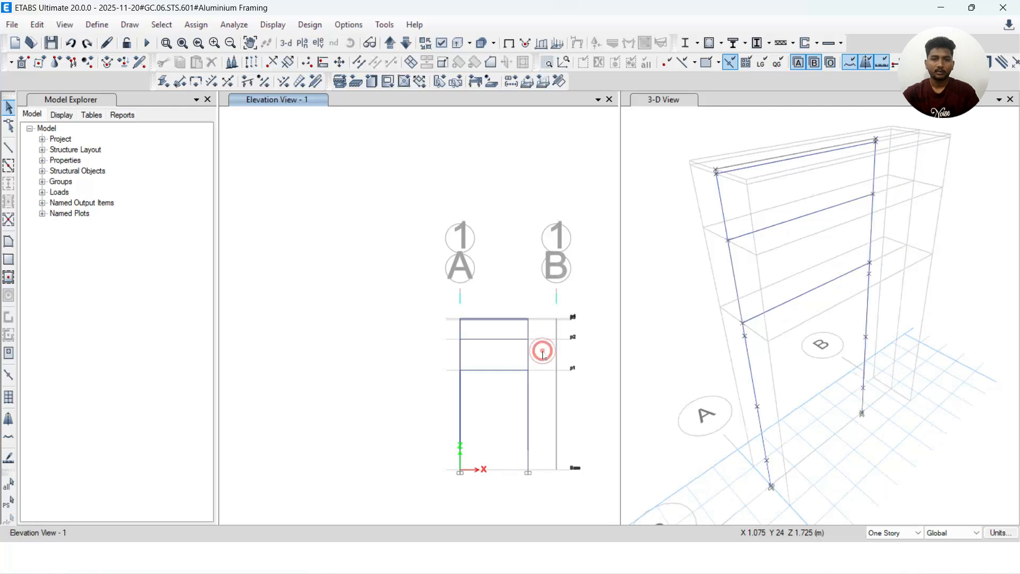
scroll(529, 361, "up", 3)
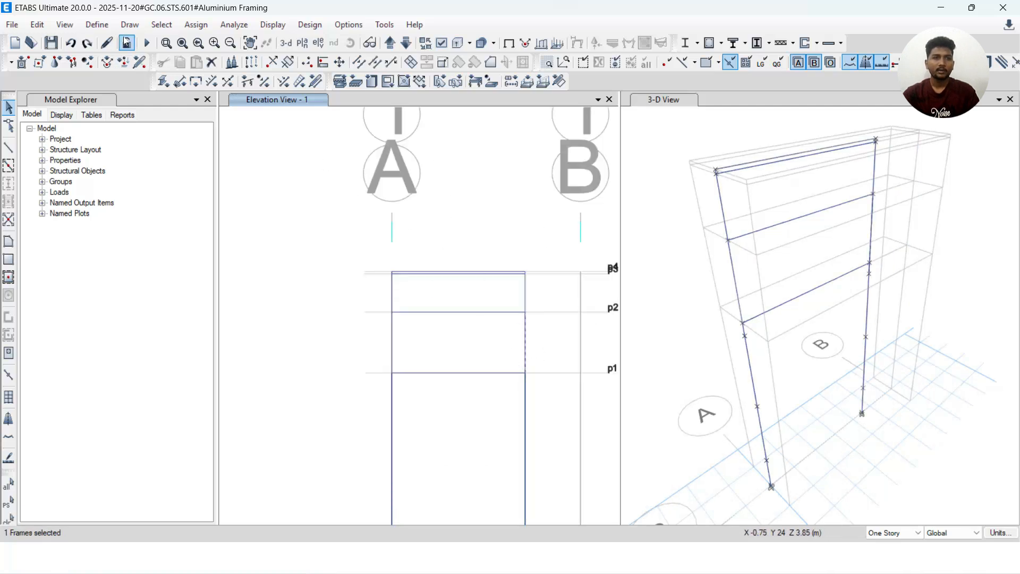
left_click(87, 43)
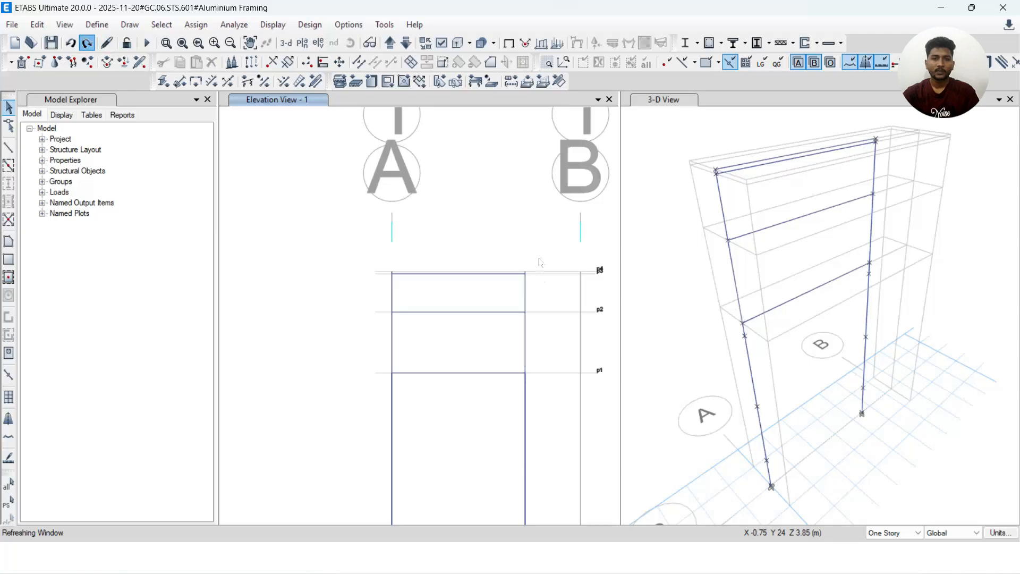
Select the full right-hand column with its joints and take the p1, p2 and p3 beams out of the selection
left_click_drag(522, 505, 524, 503)
middle_click_drag(553, 471, 576, 319)
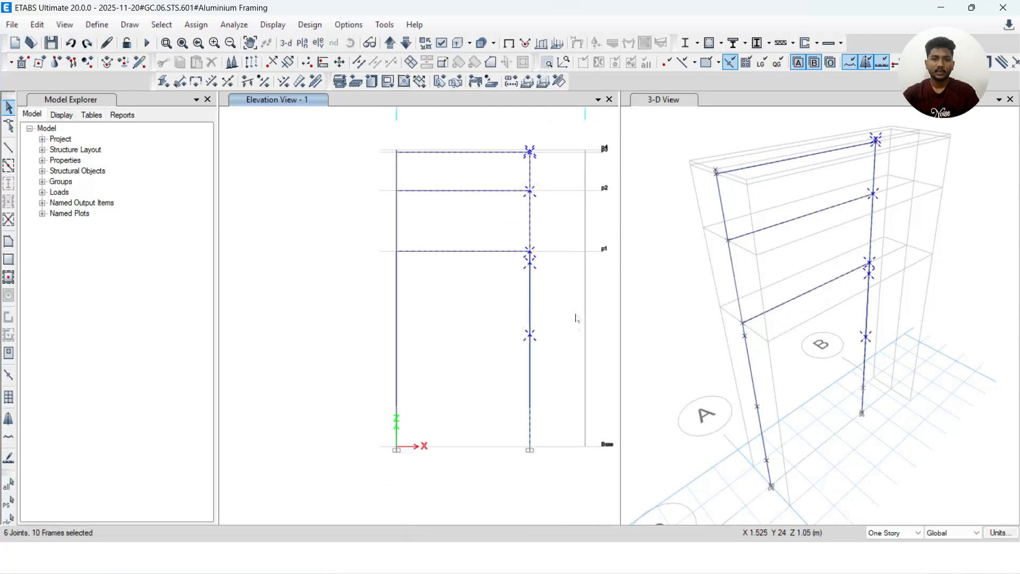
left_click_drag(563, 300, 503, 455)
scroll(563, 425, "up", 4)
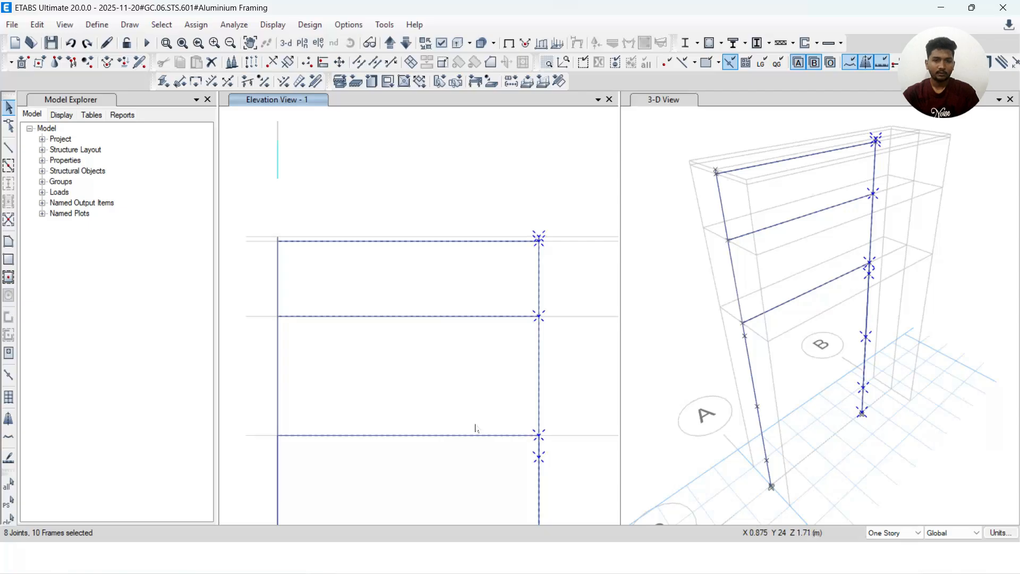
left_click(479, 436)
left_click(482, 316)
left_click(503, 242)
scroll(549, 243, "up", 4)
Deselect the column joints where the beams connect at p3, p2 and p1, keeping the column frames selected
left_click(498, 248)
scroll(524, 318, "down", 3)
middle_click_drag(531, 360, 519, 241)
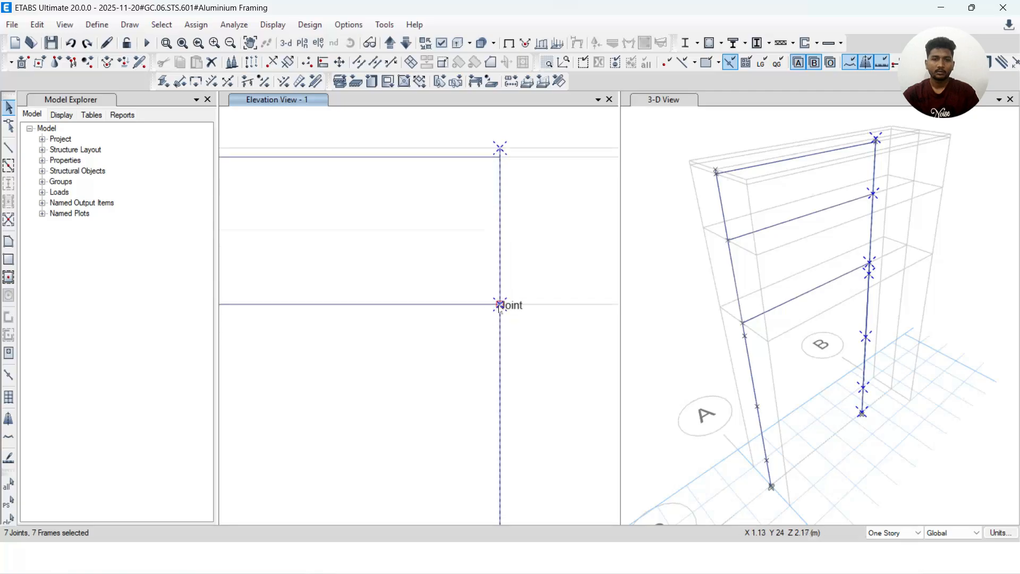
left_click(500, 306)
scroll(537, 307, "up", 2)
left_click(519, 396)
scroll(536, 384, "down", 3)
middle_click_drag(589, 359, 544, 362)
scroll(543, 350, "down", 3)
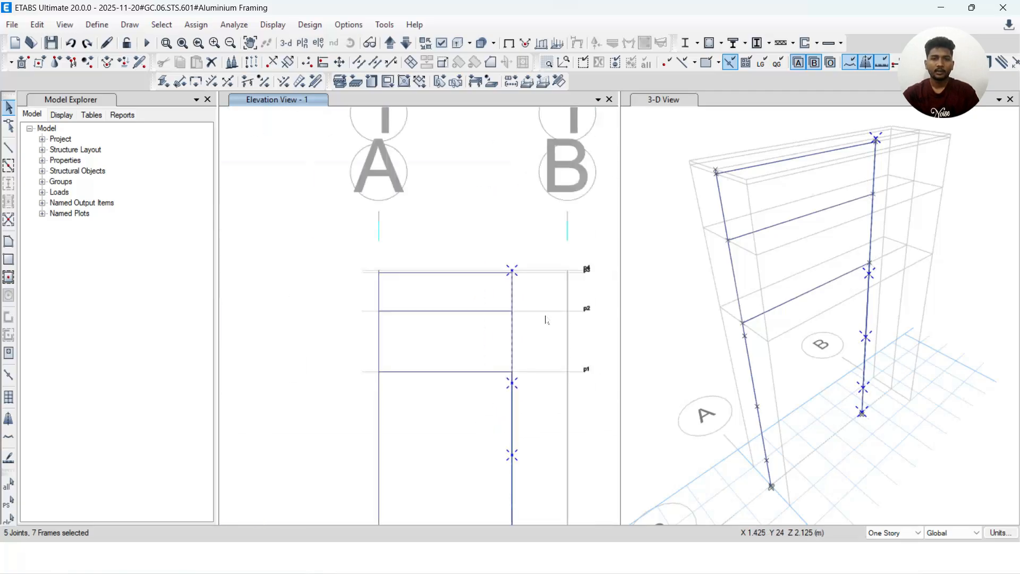
Move the selected column frames 0.47 m in X, picking the offset from the column's p3 intersection to grid point B at p3
middle_click_drag(545, 319, 454, 307)
left_click(35, 25)
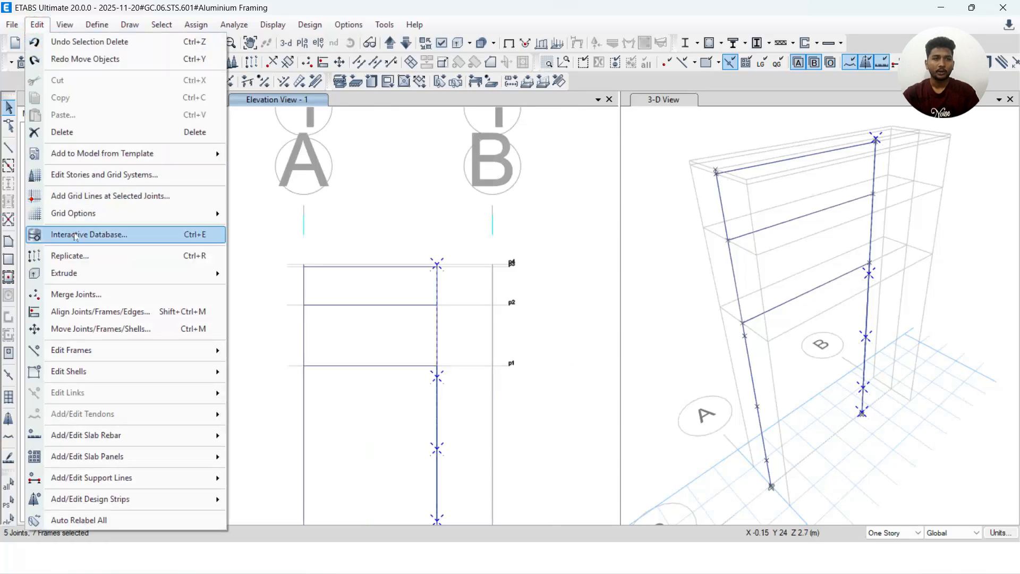
left_click(98, 330)
left_click(317, 307)
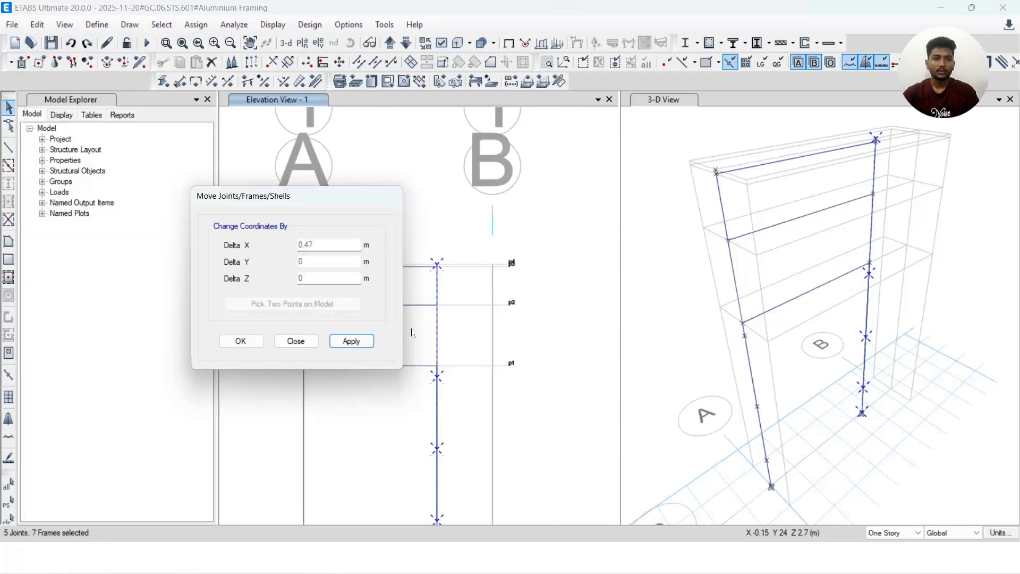
scroll(447, 276, "up", 5)
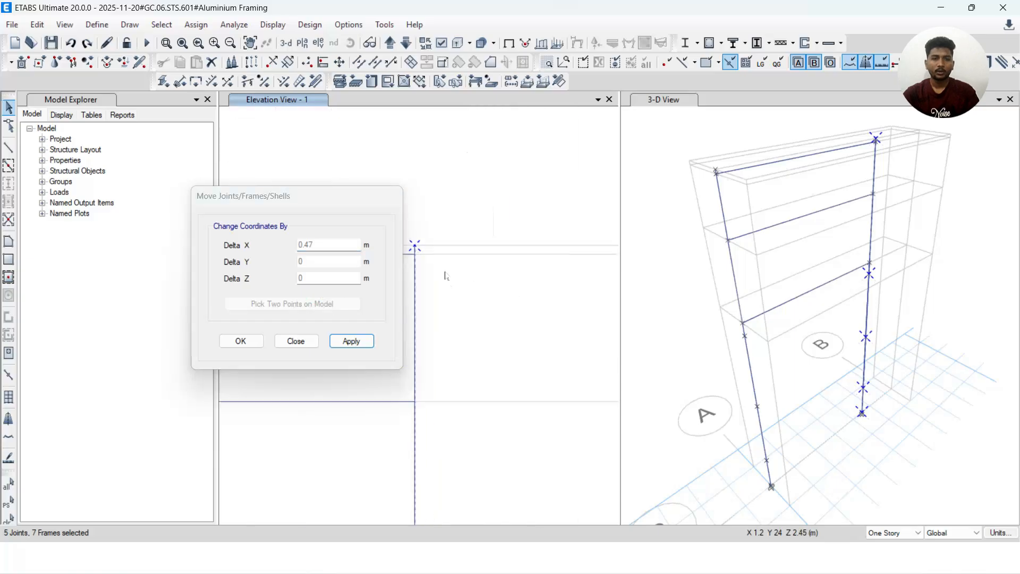
middle_click_drag(336, 396, 324, 405)
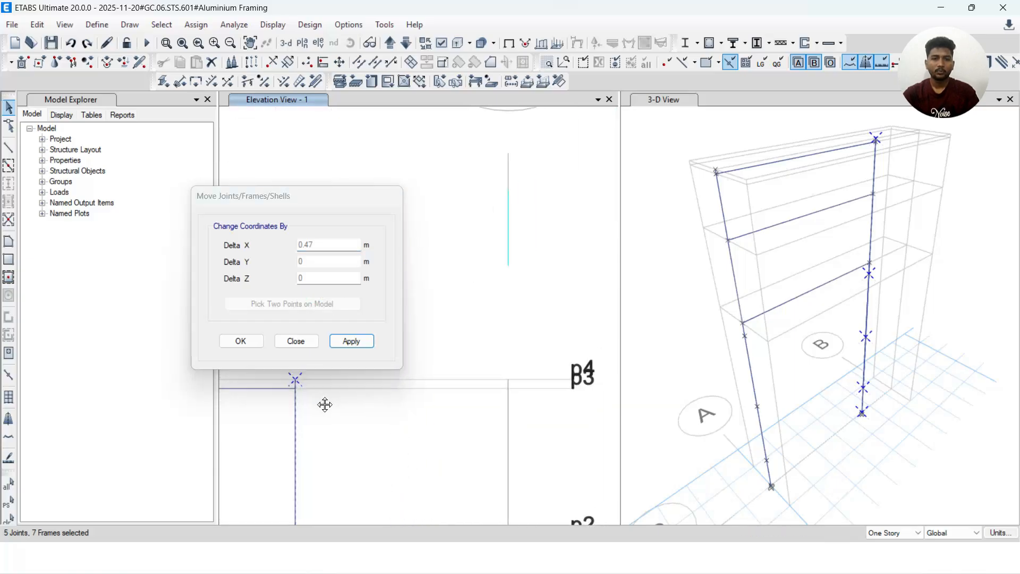
left_click(294, 389)
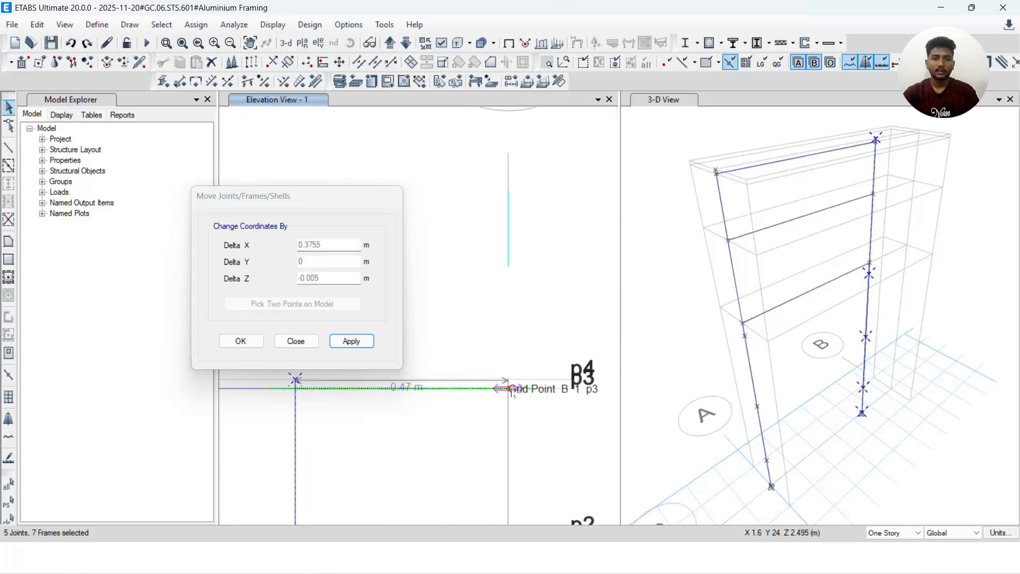
left_click(510, 391)
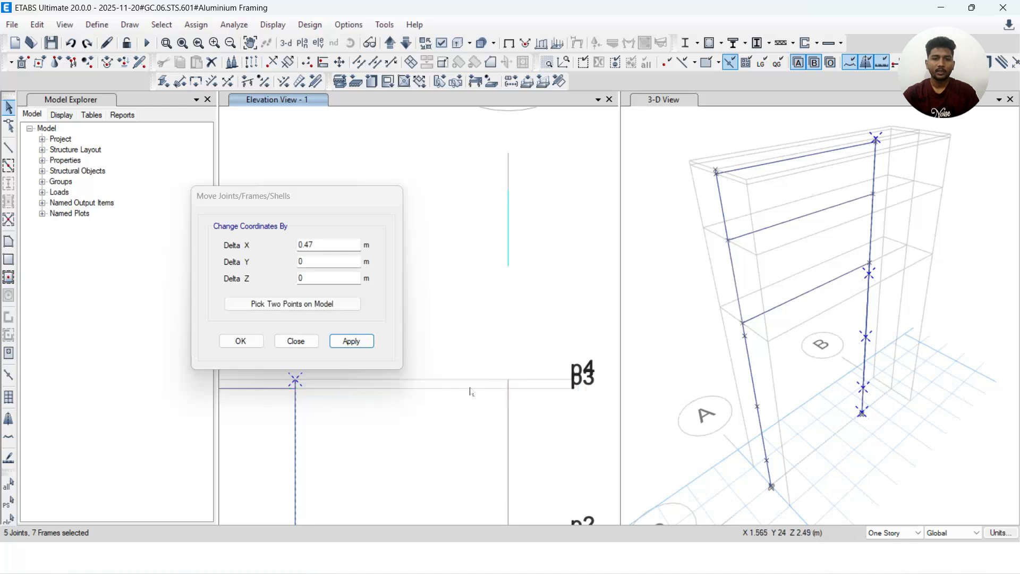
left_click(357, 343)
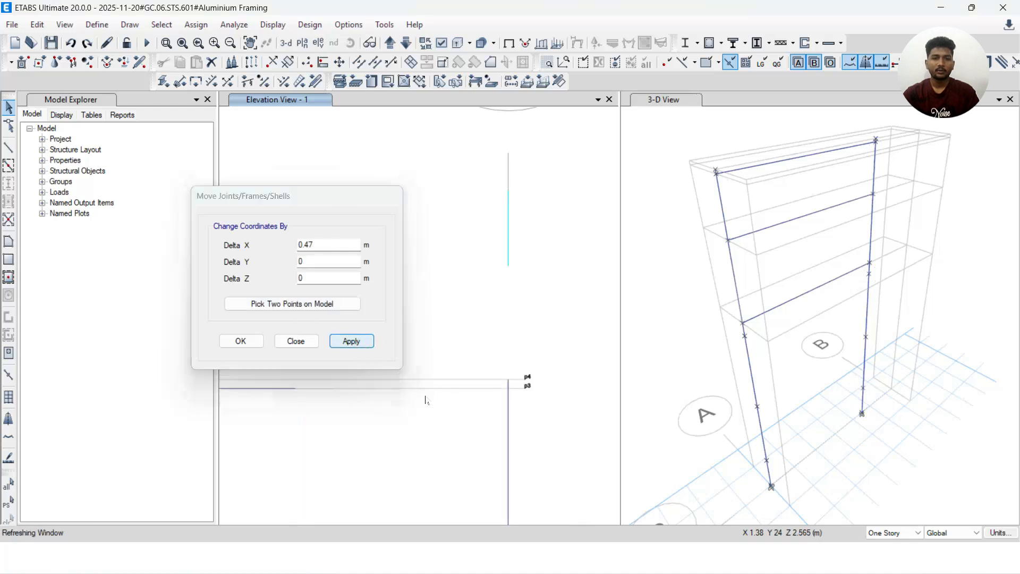
left_click(233, 340)
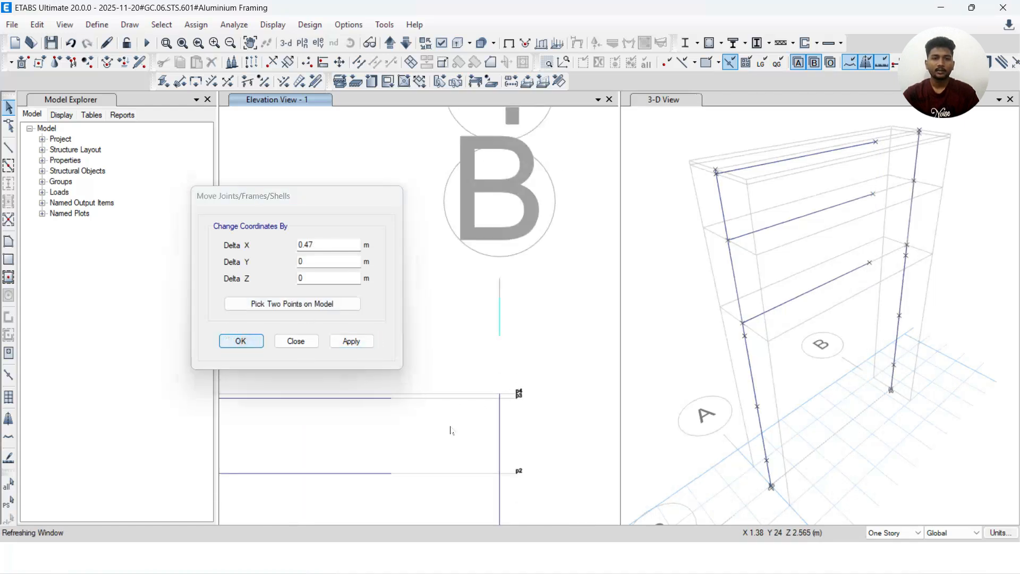
Inspect the section assignments and load patterns of the moved right-hand column segment at story p2
scroll(420, 412, "down", 5)
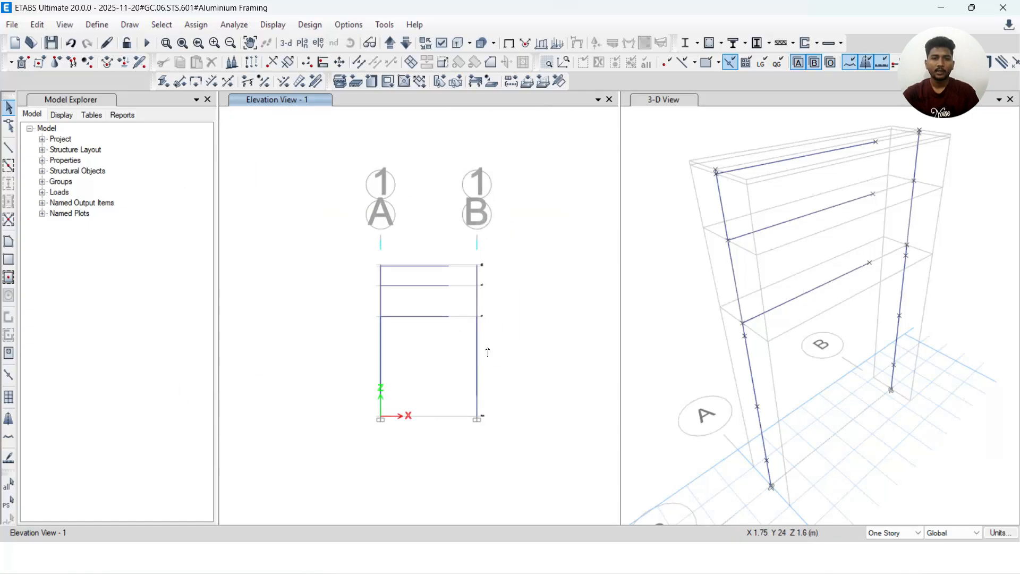
right_click(478, 304)
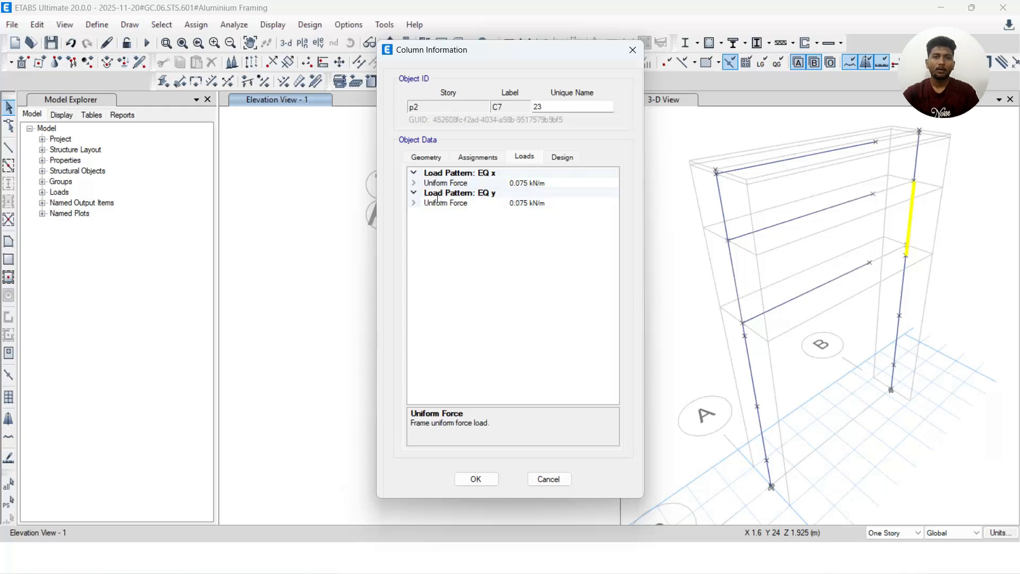
left_click(490, 158)
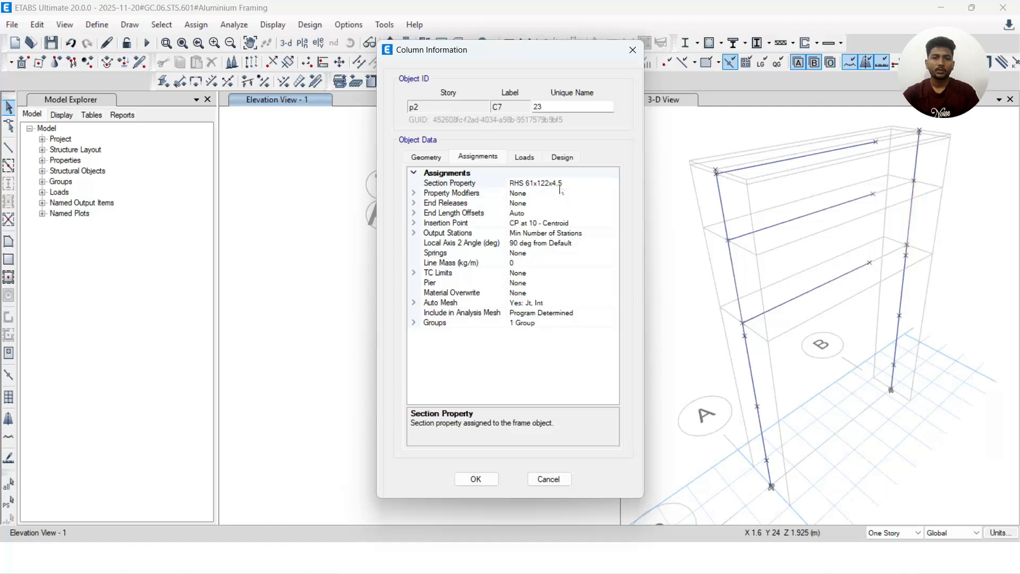
left_click(524, 157)
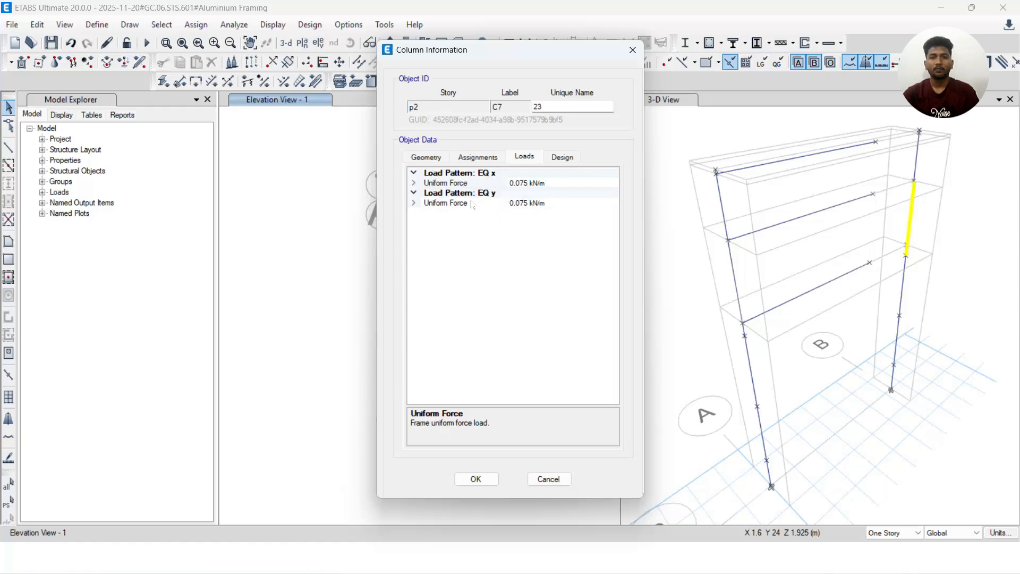
left_click(476, 479)
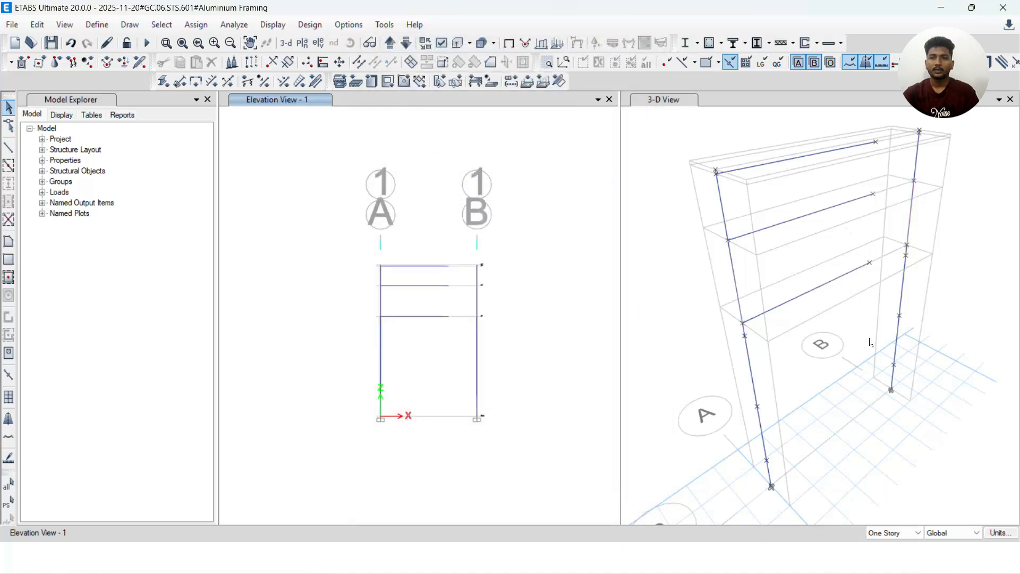
right_click(477, 298)
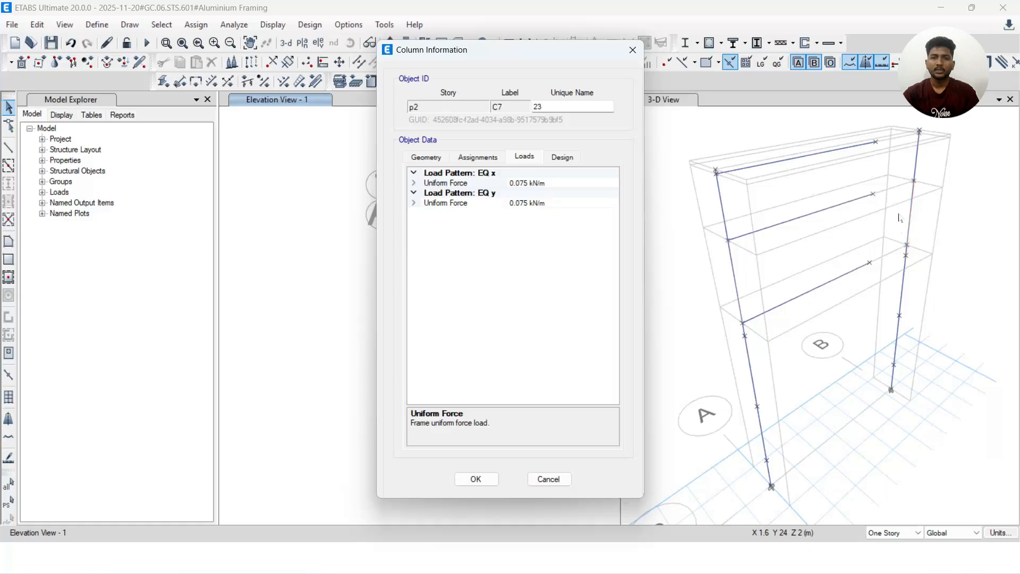
left_click(632, 49)
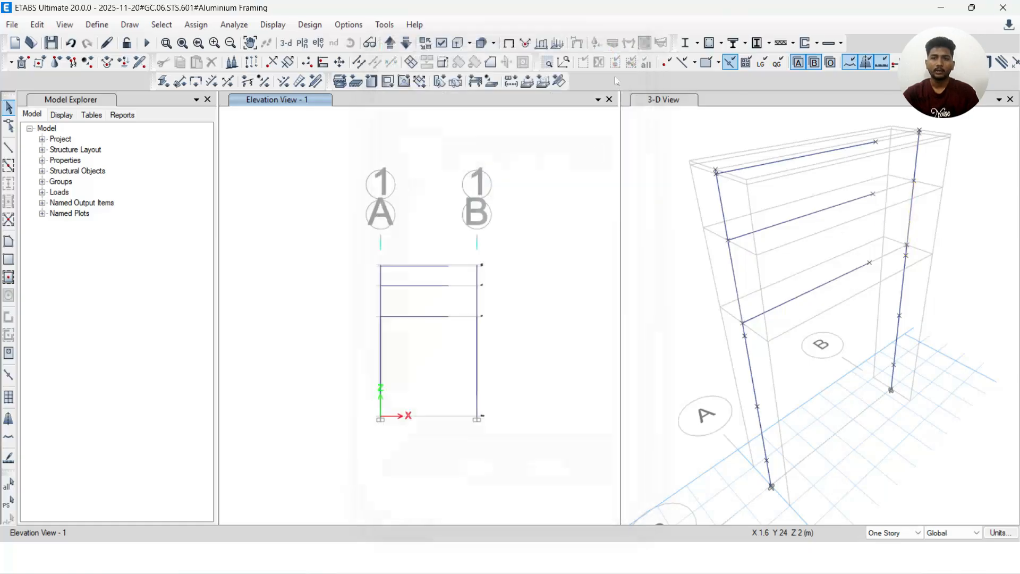
Try to move the three beam frames 0.47 m in X, picking the offset from the p3 beam's free end to grid point B at p3
scroll(449, 305, "up", 2)
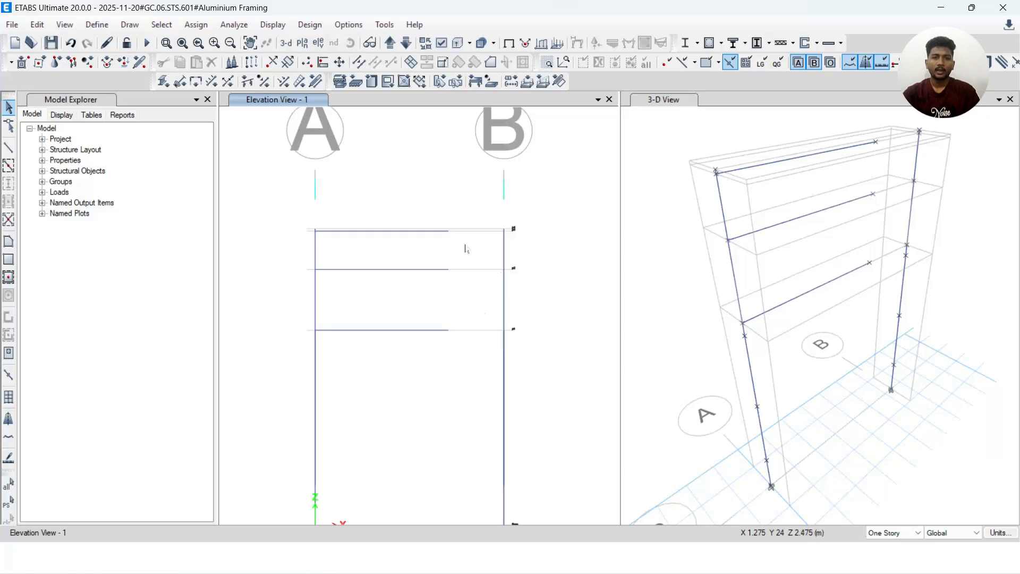
left_click_drag(448, 207, 399, 371)
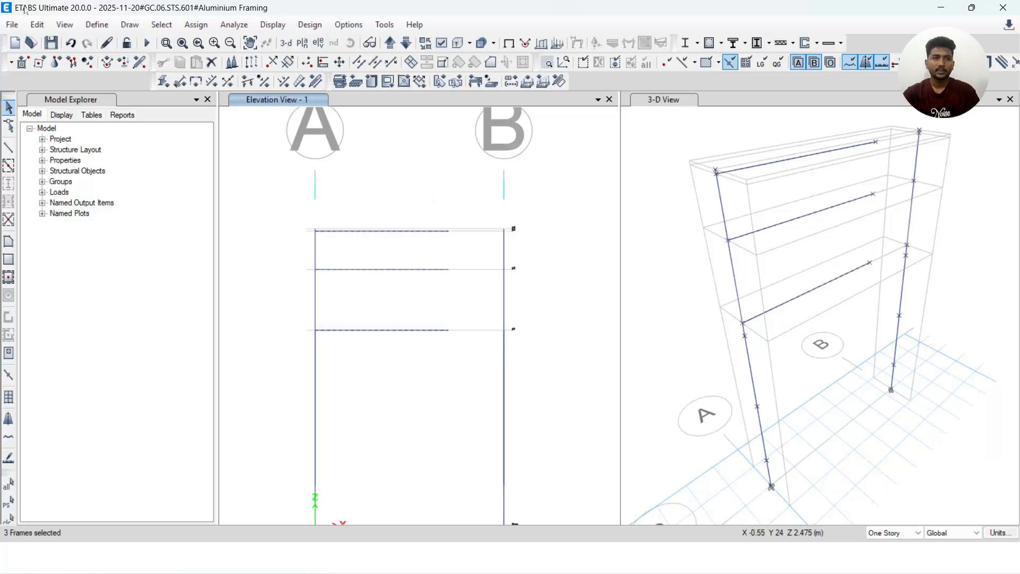
left_click(37, 24)
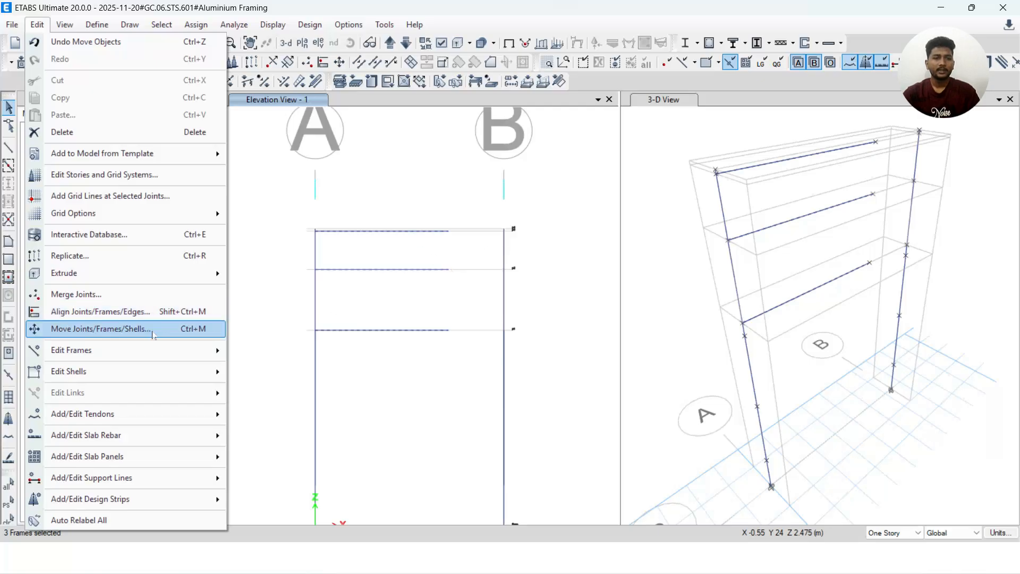
left_click(109, 336)
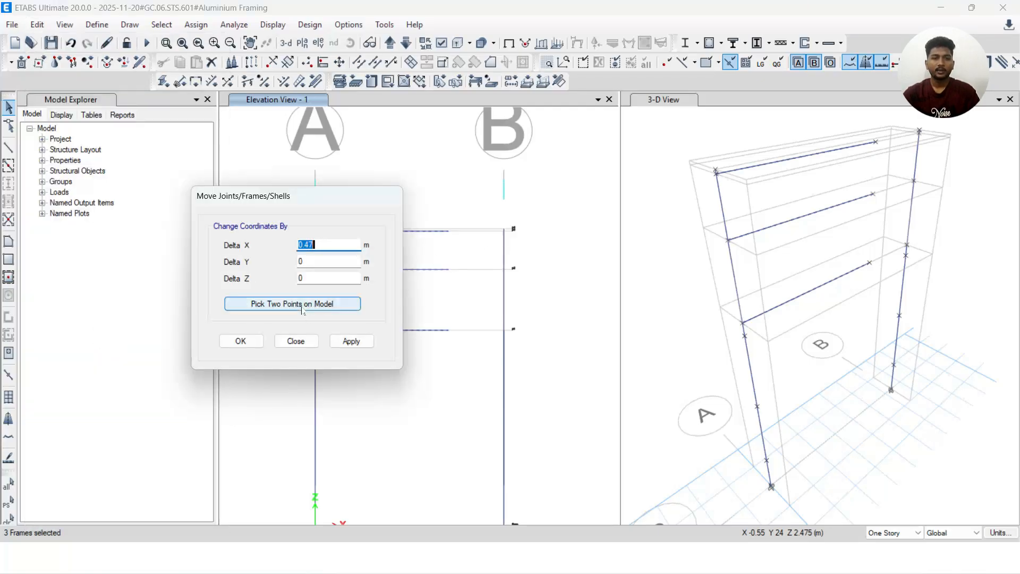
left_click(302, 309)
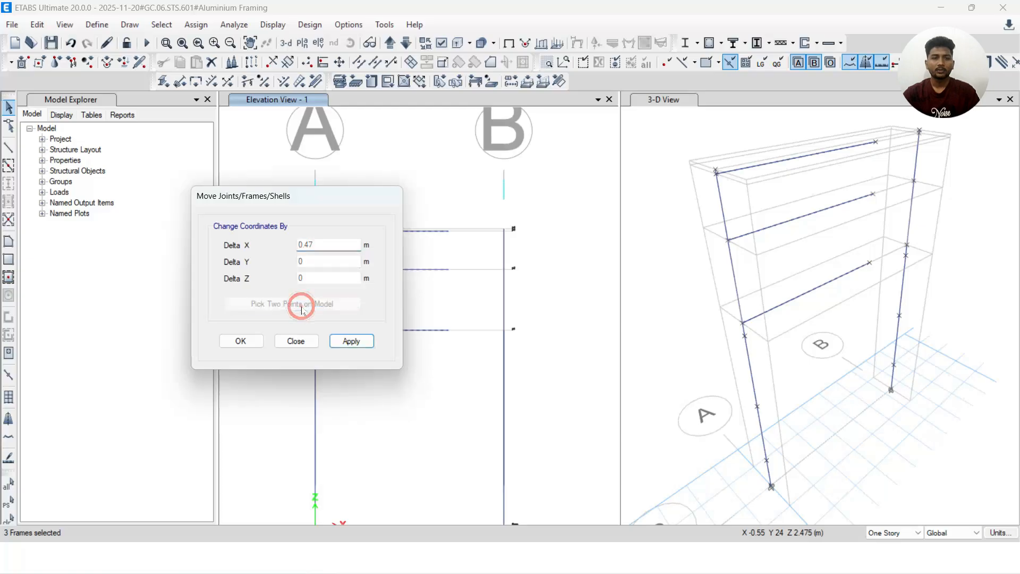
left_click(449, 231)
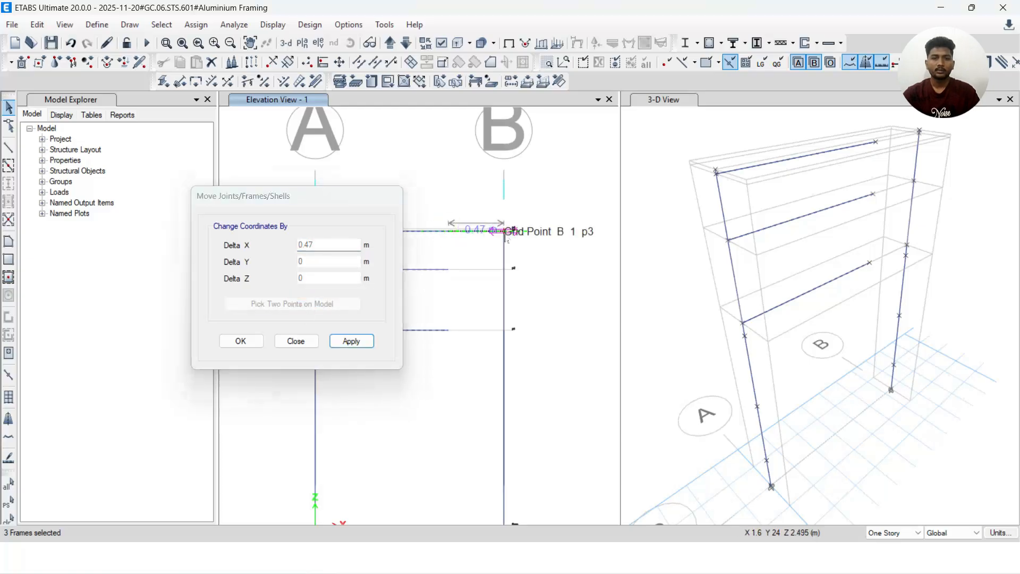
left_click(505, 232)
left_click(350, 340)
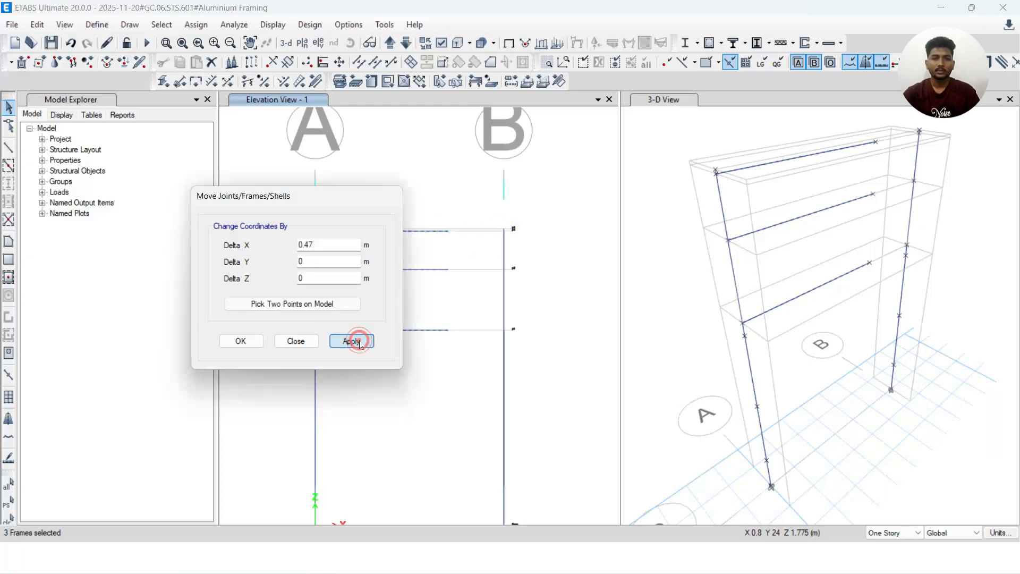
left_click_drag(340, 195, 748, 148)
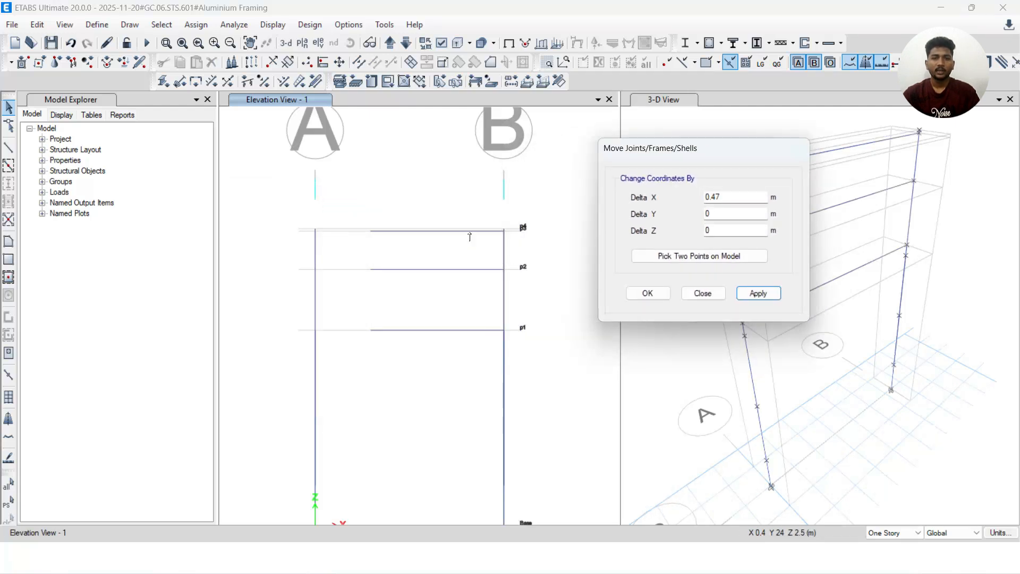
left_click(689, 293)
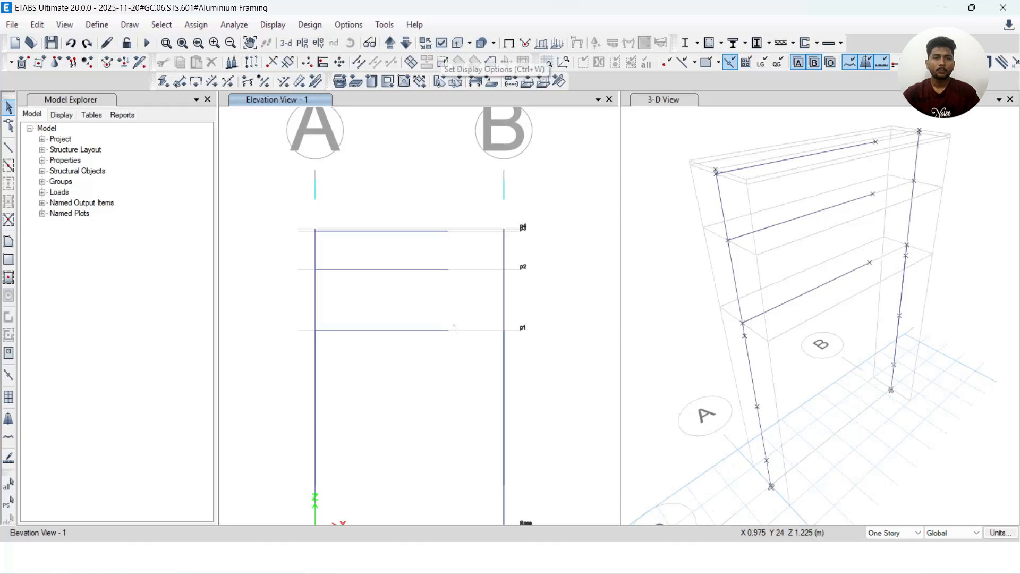
Turn off the invisible setting for joint objects in the elevation view's display options
left_click(443, 46)
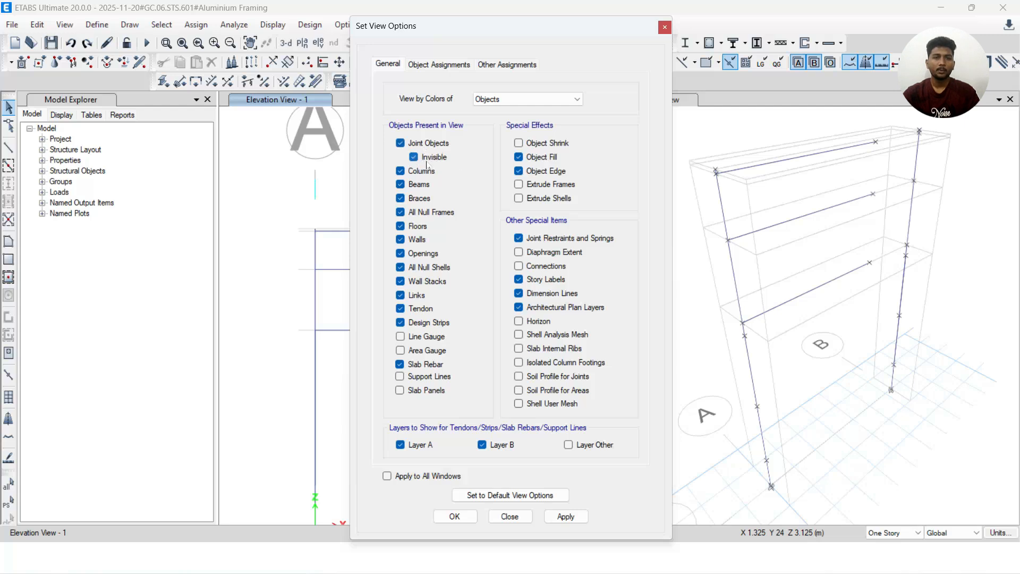
left_click(414, 158)
left_click(565, 516)
left_click(460, 516)
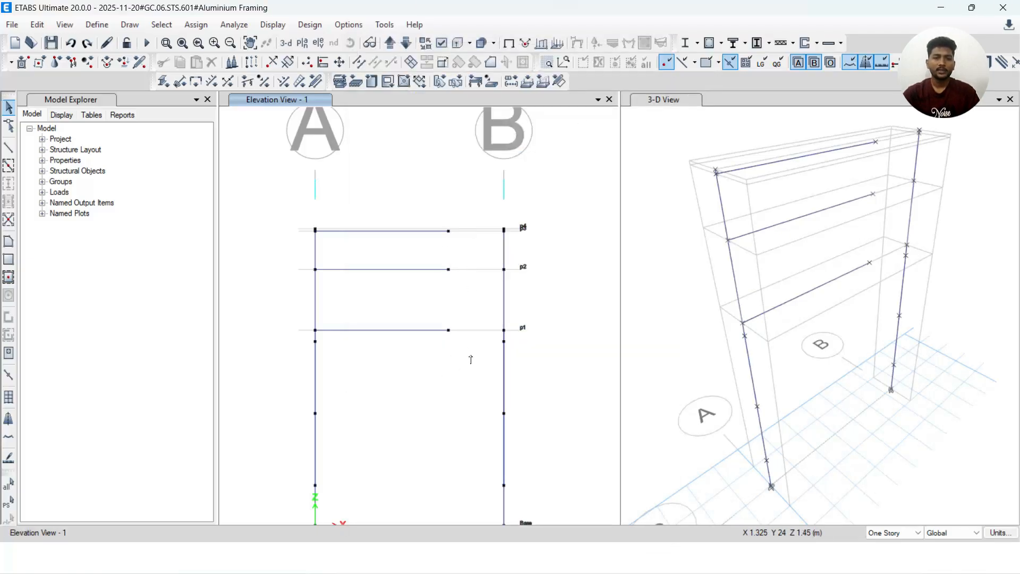
Move the free end joints of the three beams 0.47 m in X, picking the offset from the p3 beam end to the column joint on grid B
scroll(473, 319, "down", 2)
scroll(478, 281, "down", 2)
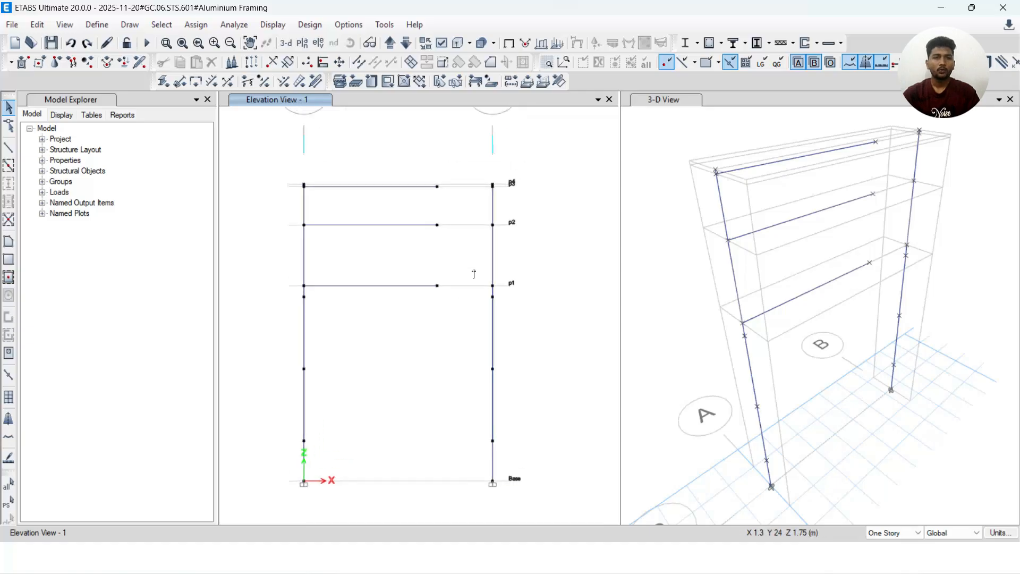
left_click_drag(419, 159, 463, 341)
scroll(355, 181, "up", 3)
scroll(355, 181, "down", 3)
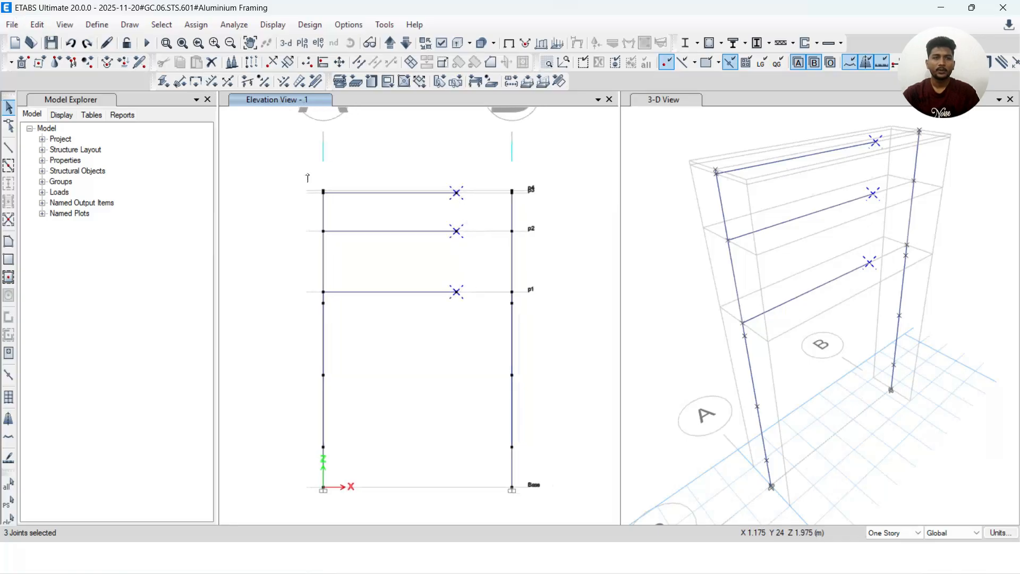
left_click(37, 24)
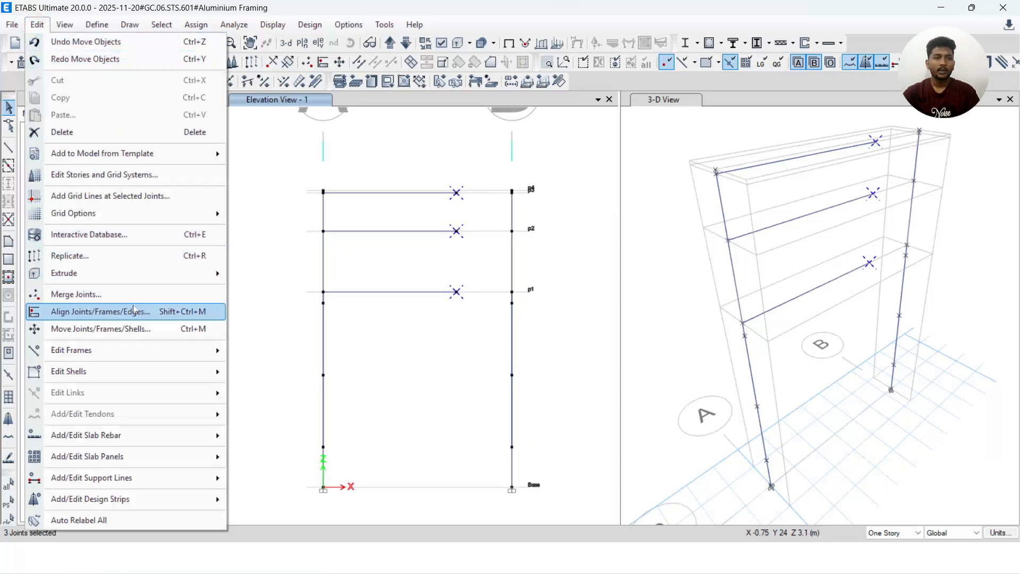
left_click(91, 330)
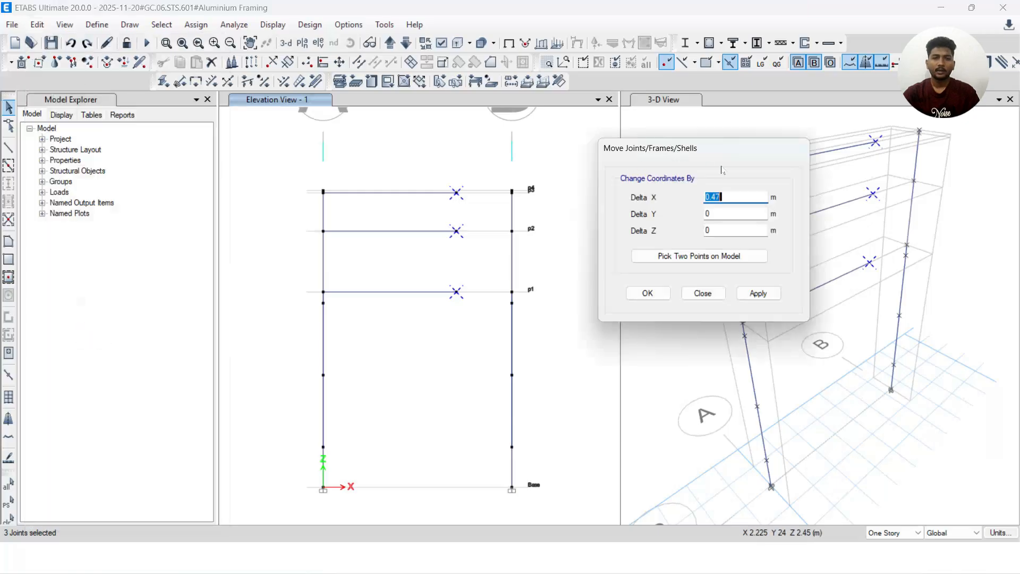
left_click(691, 260)
scroll(502, 175, "up", 5)
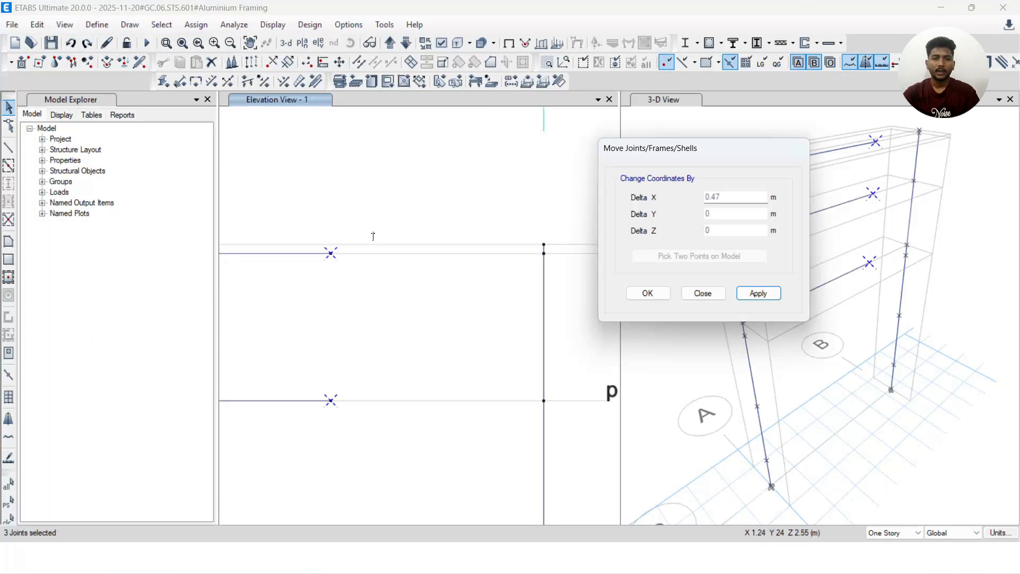
left_click(331, 253)
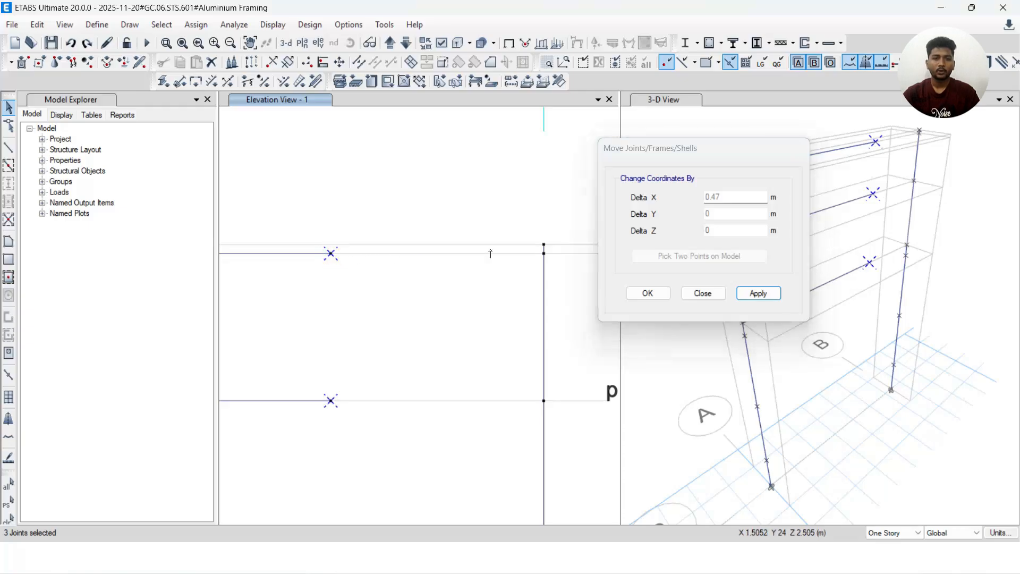
left_click(543, 253)
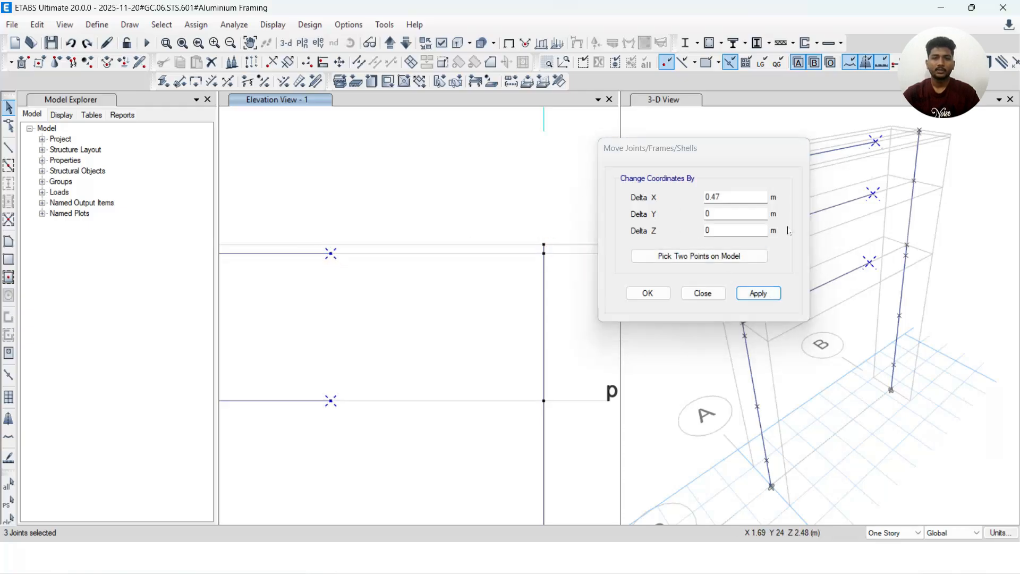
left_click(761, 294)
left_click(647, 293)
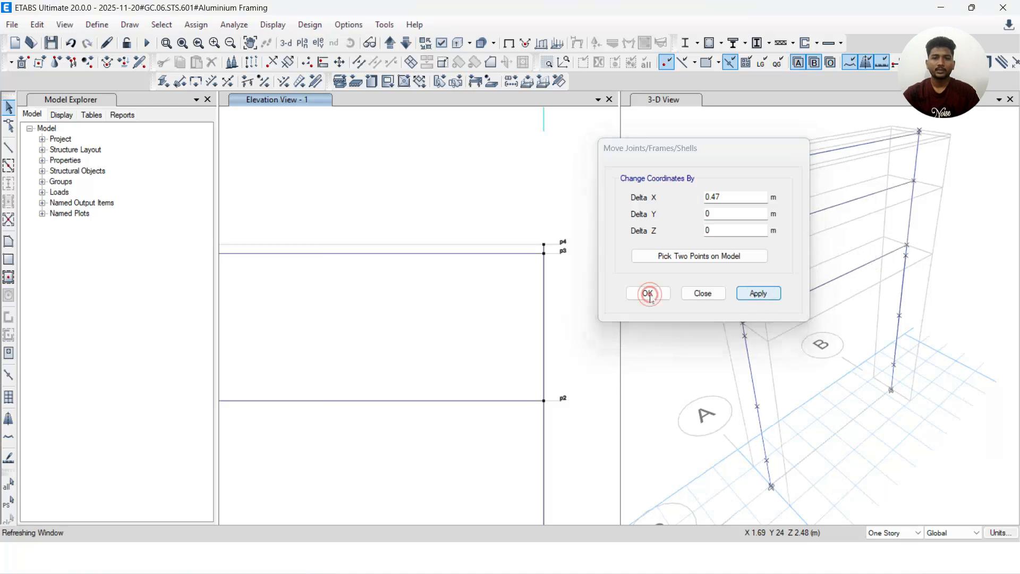
Inspect the section assignments and load patterns of the stretched beam at story p2
scroll(464, 316, "down", 5)
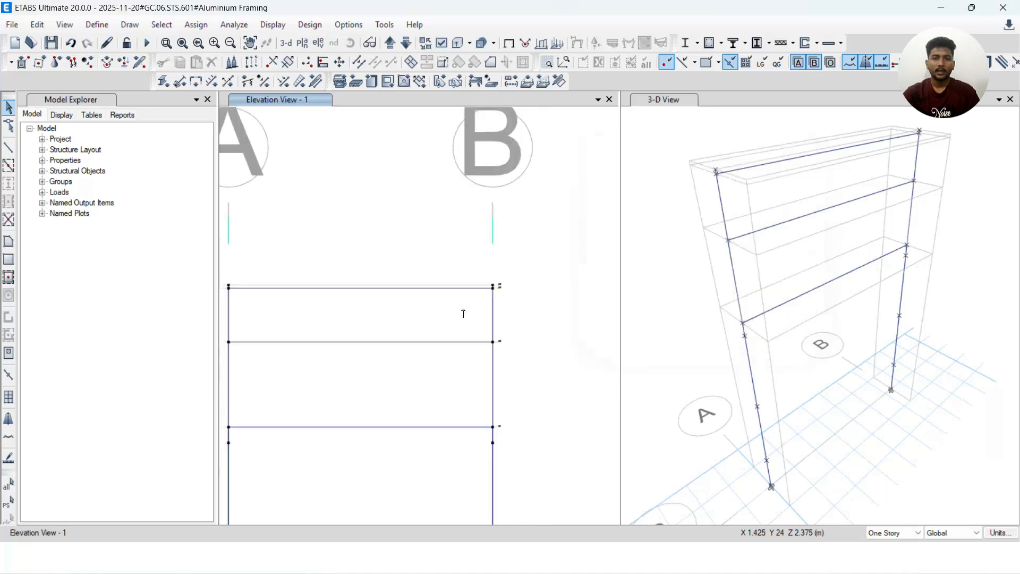
middle_click_drag(467, 312, 522, 285)
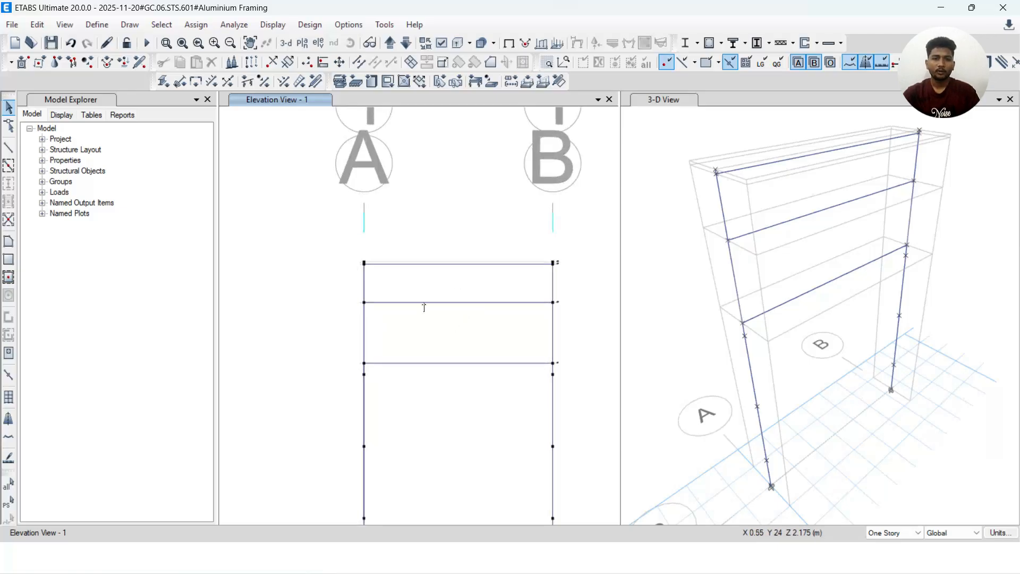
right_click(475, 306)
left_click(478, 156)
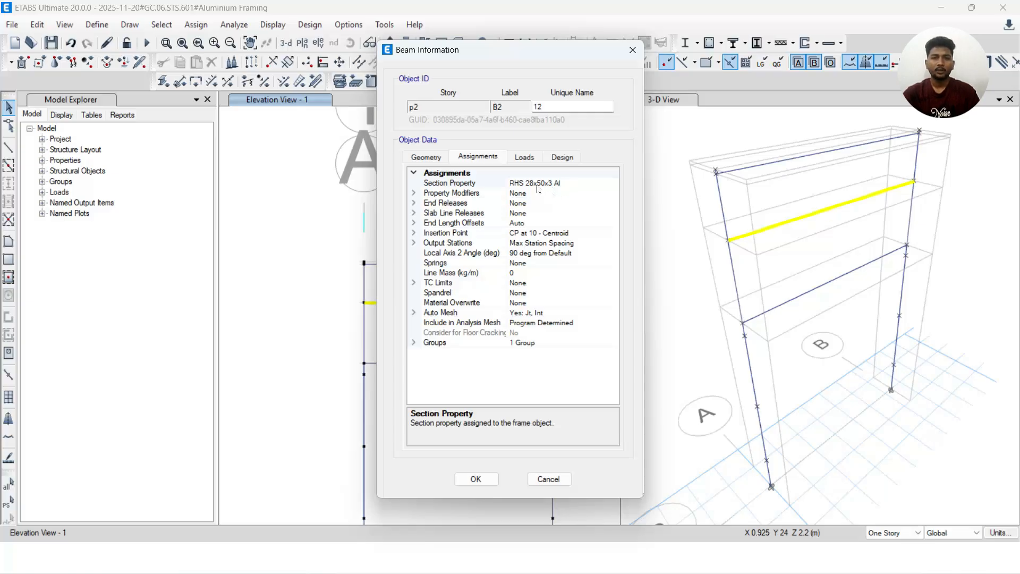
left_click(537, 162)
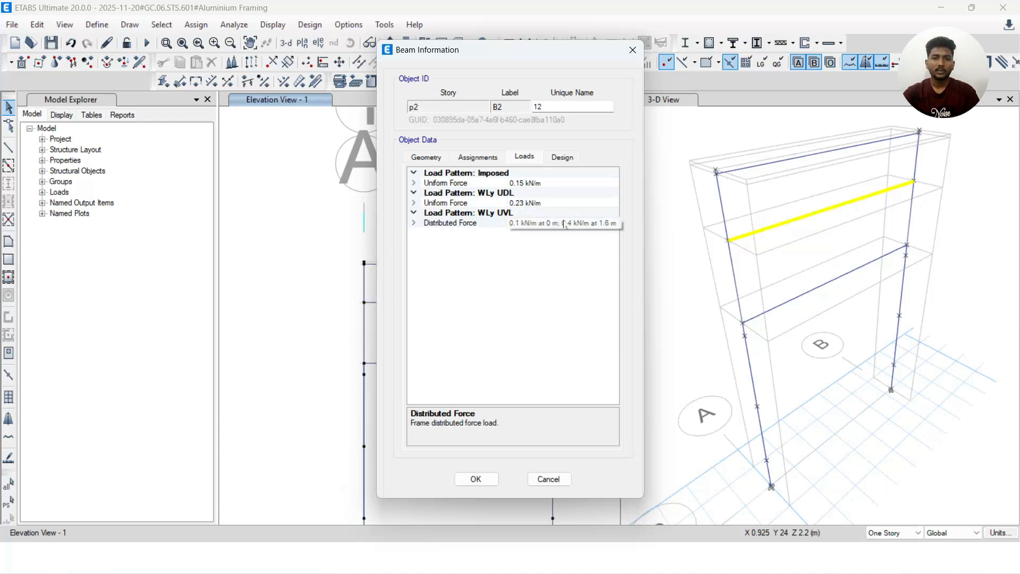
left_click(489, 481)
Save the model and review the loads on the right-hand column segment and the beam at story p2
middle_click_drag(520, 316, 514, 249)
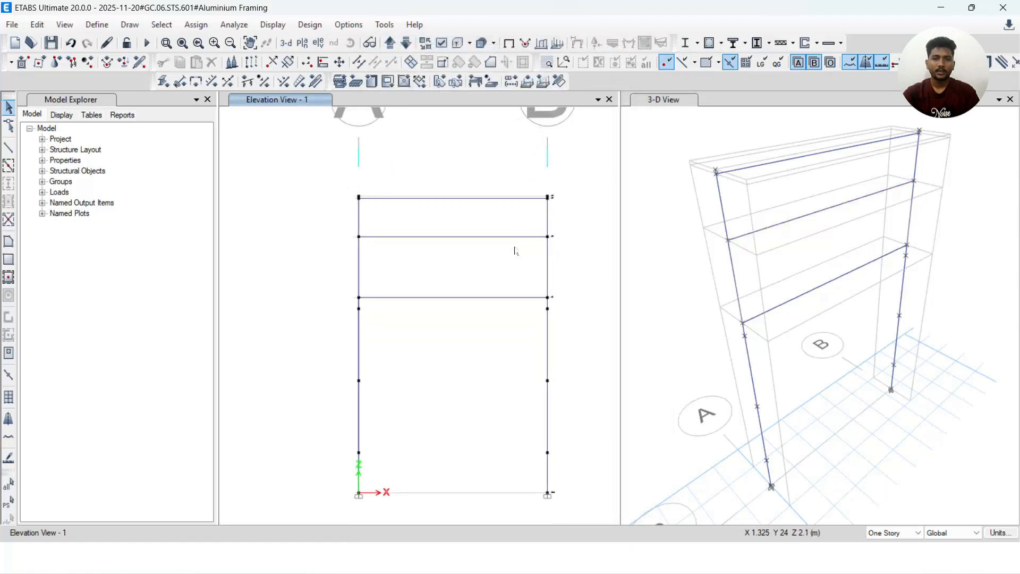
key("ctrl+s")
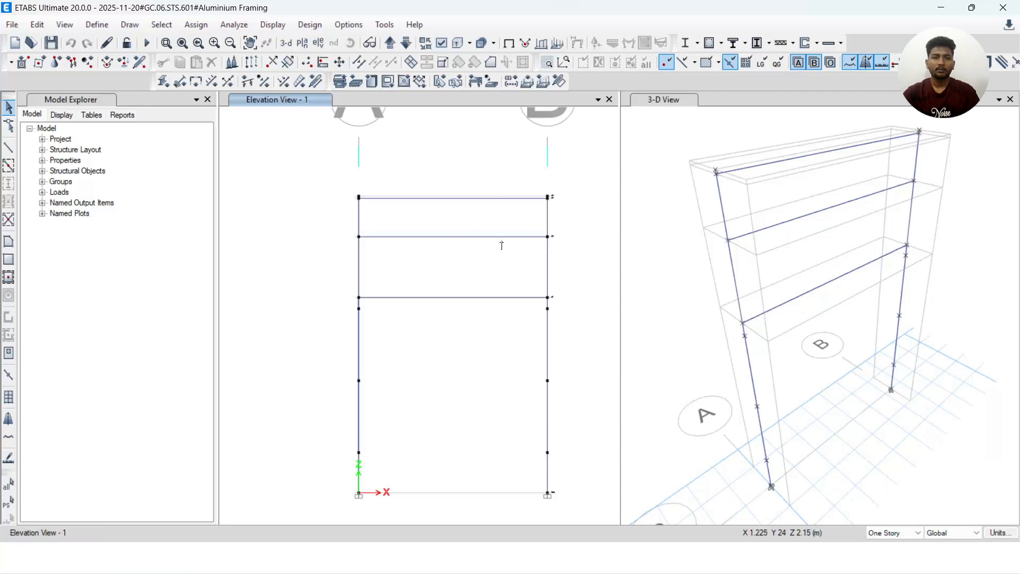
right_click(549, 261)
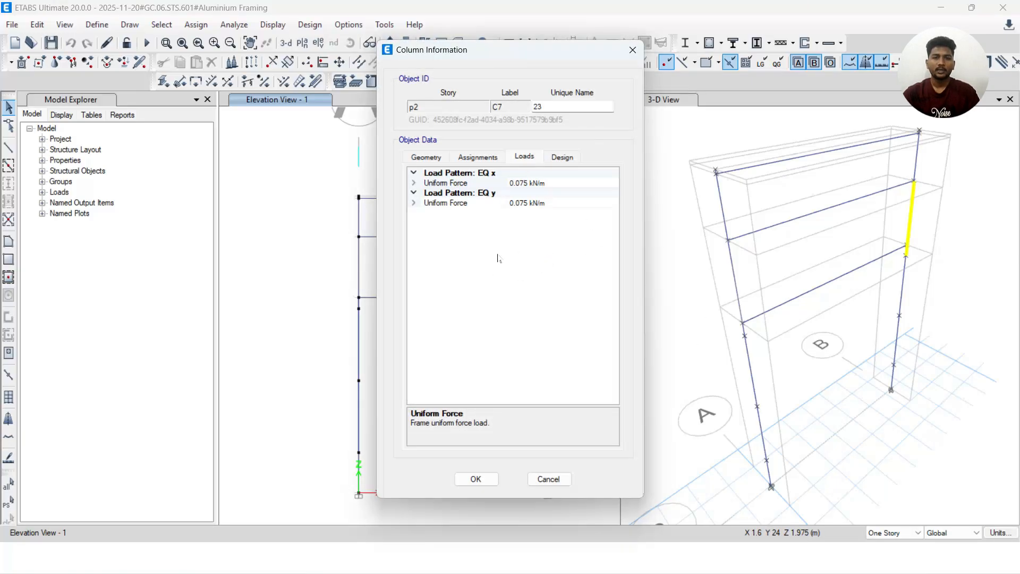
left_click(632, 49)
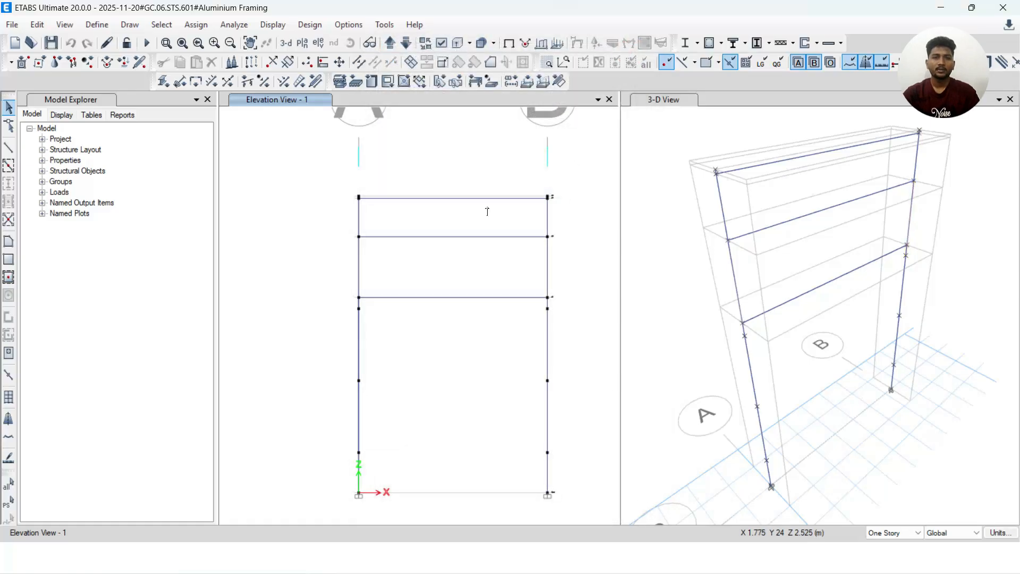
right_click(495, 242)
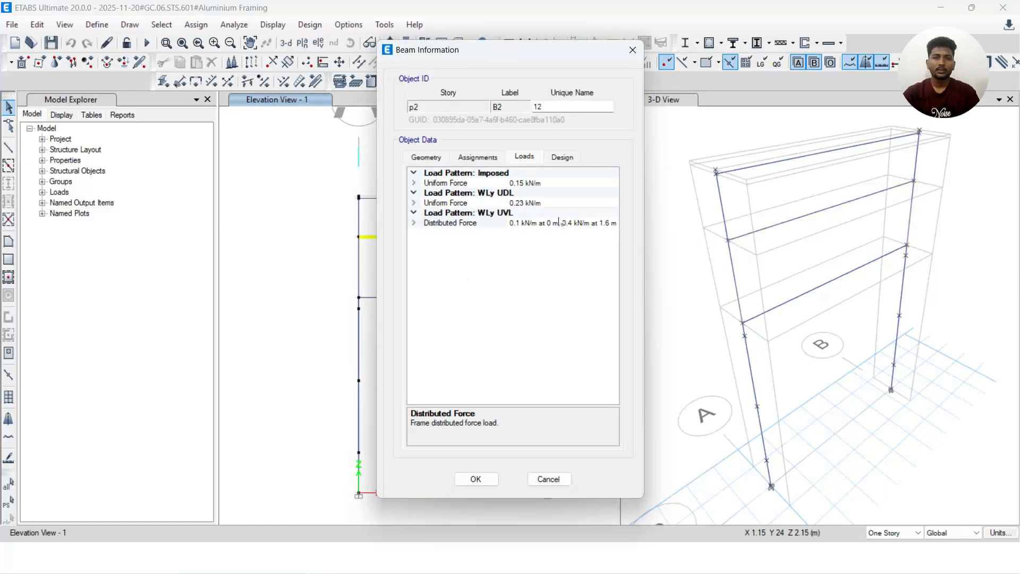
left_click(633, 49)
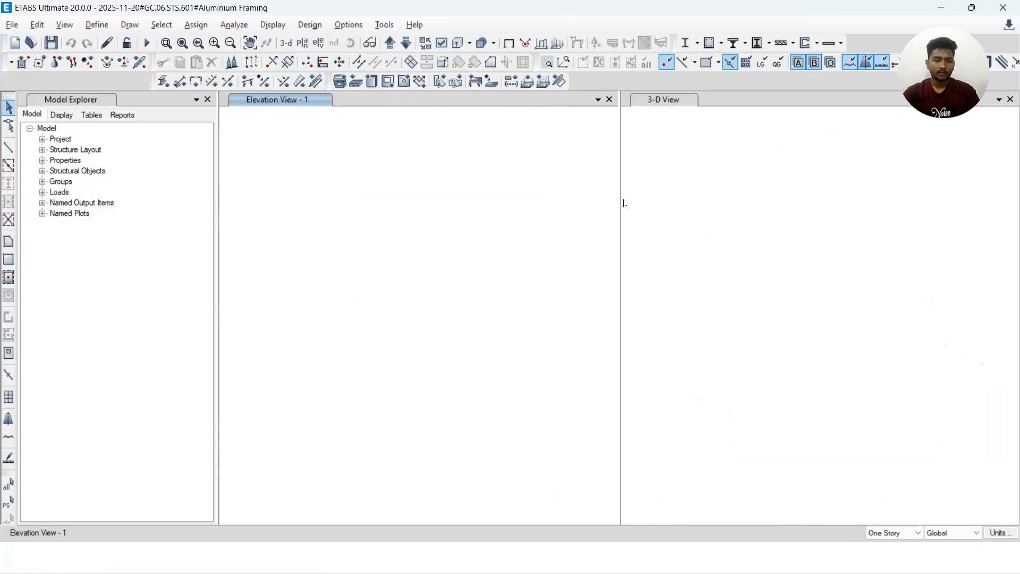
Switch from ETABS to the "extend frame" presentation in Comet
key("alt+Tab")
key("alt+Tab")
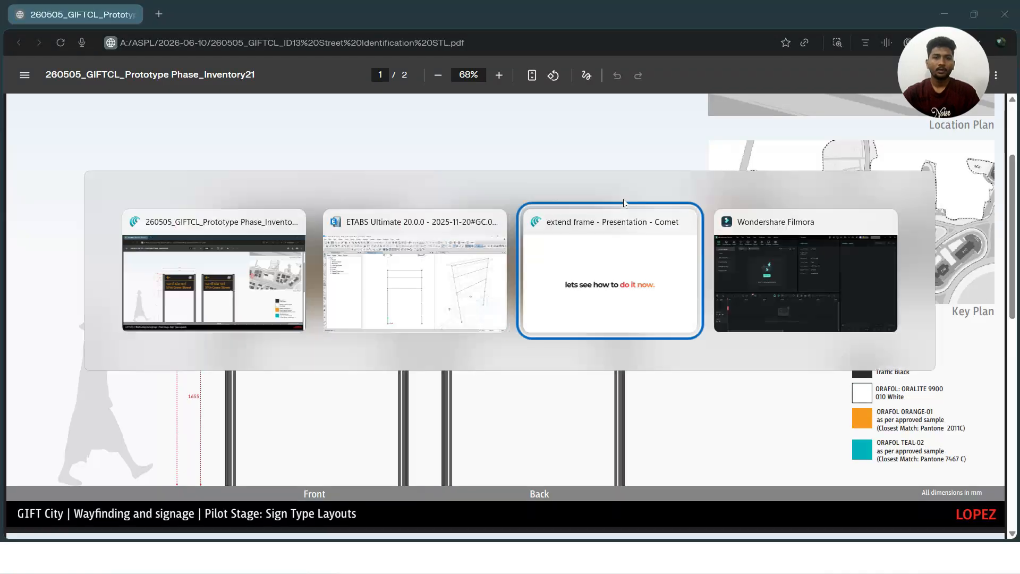